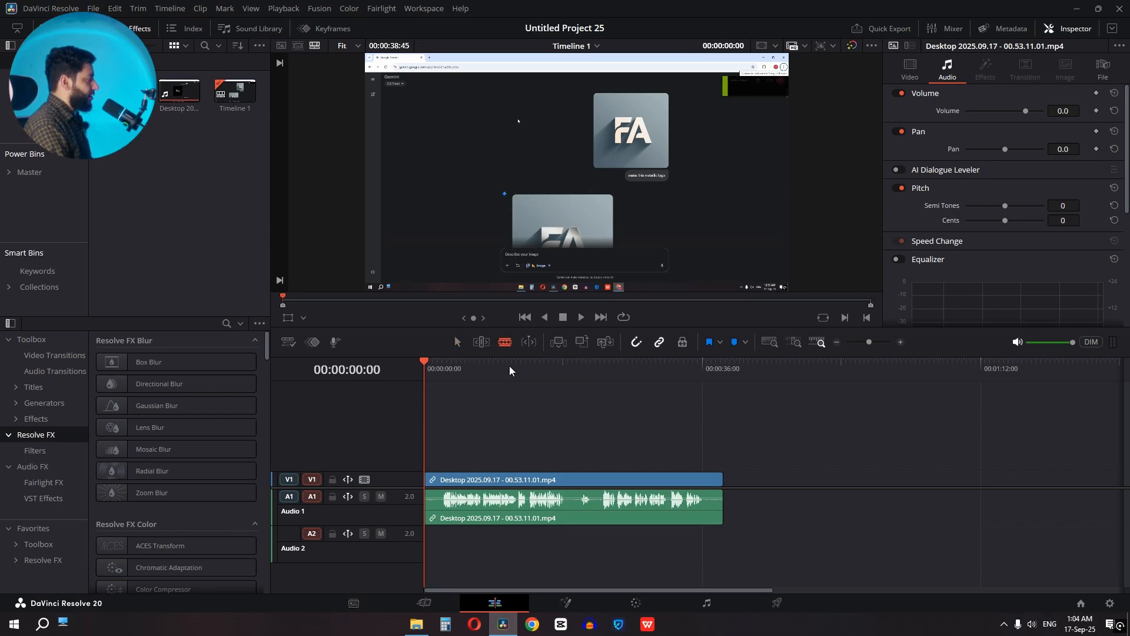
Step: Cut the timeline clip with the Blade tool at about 7, 18, 30 and 36 seconds, and save the project
key("b")
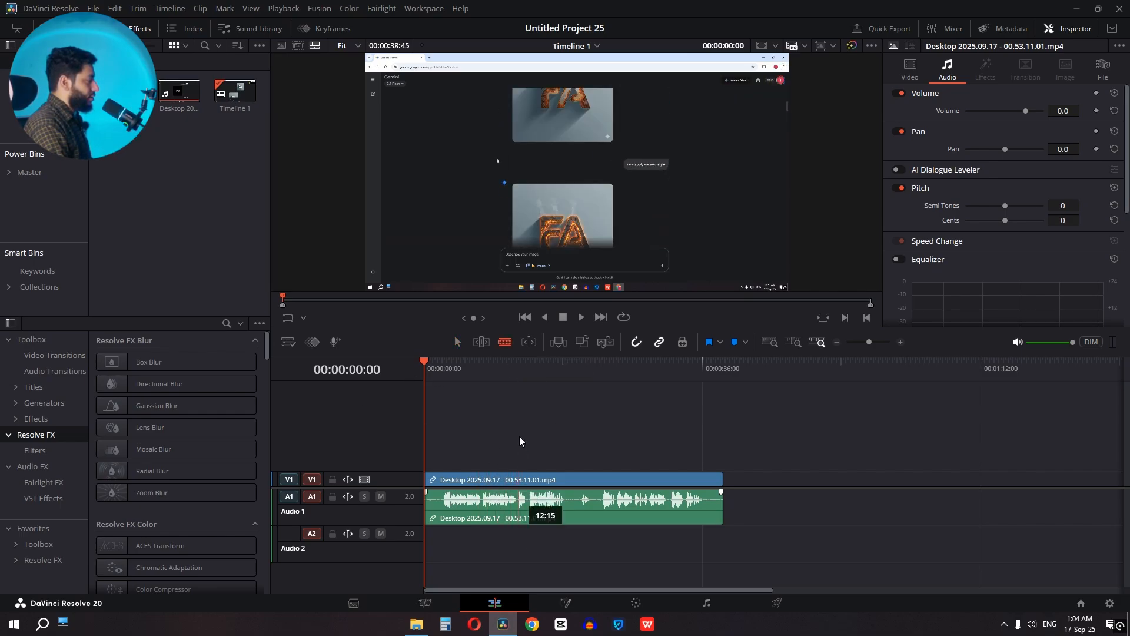
left_click(480, 481)
left_click(561, 480)
left_click(657, 481)
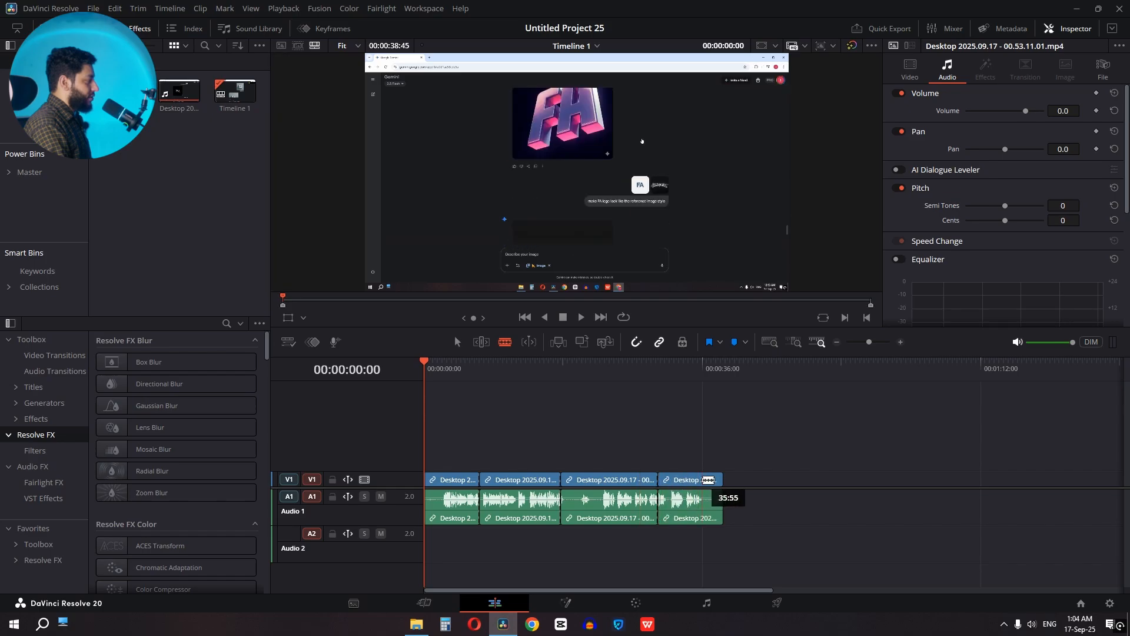
left_click(701, 480)
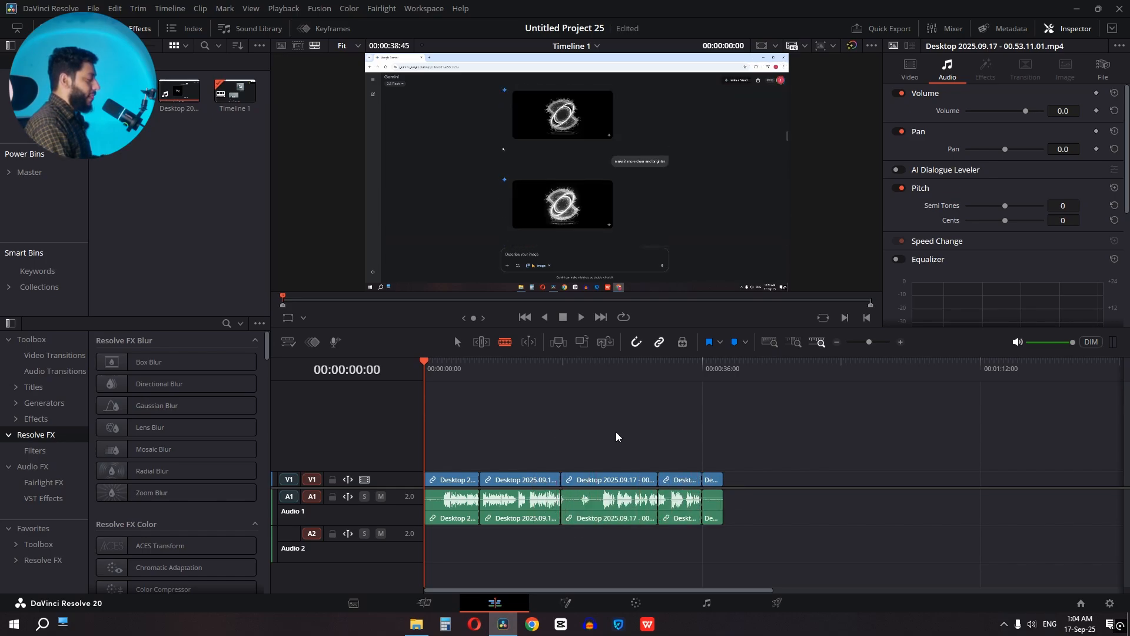
key("ctrl+s")
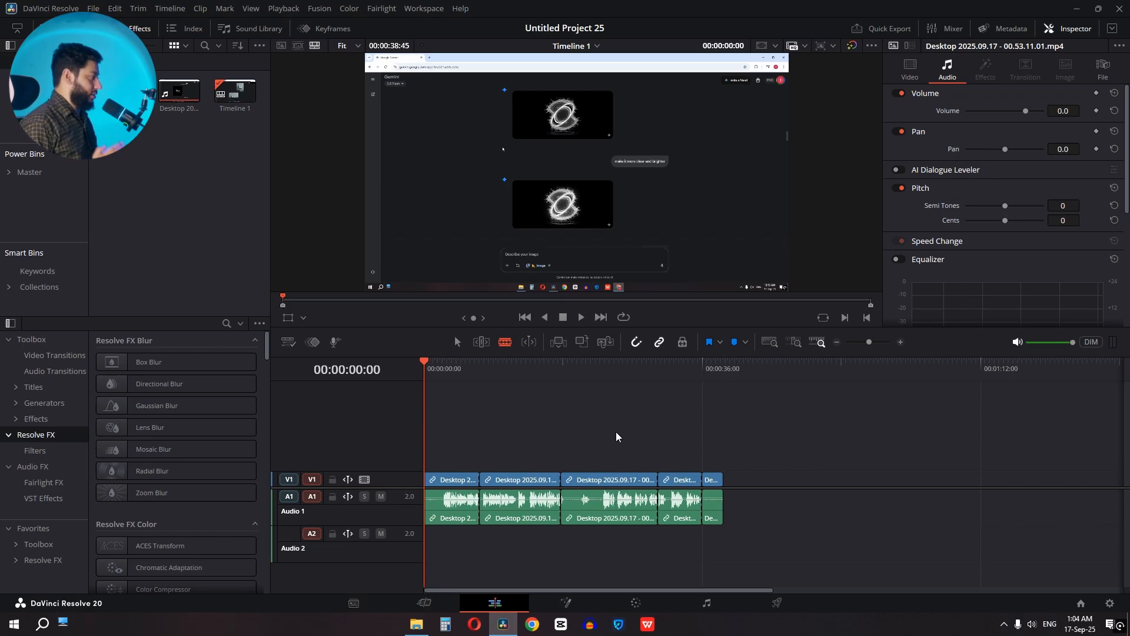
Step: Switch back to the Selection tool and undo all four blade cuts on the timeline clip
left_click(458, 343)
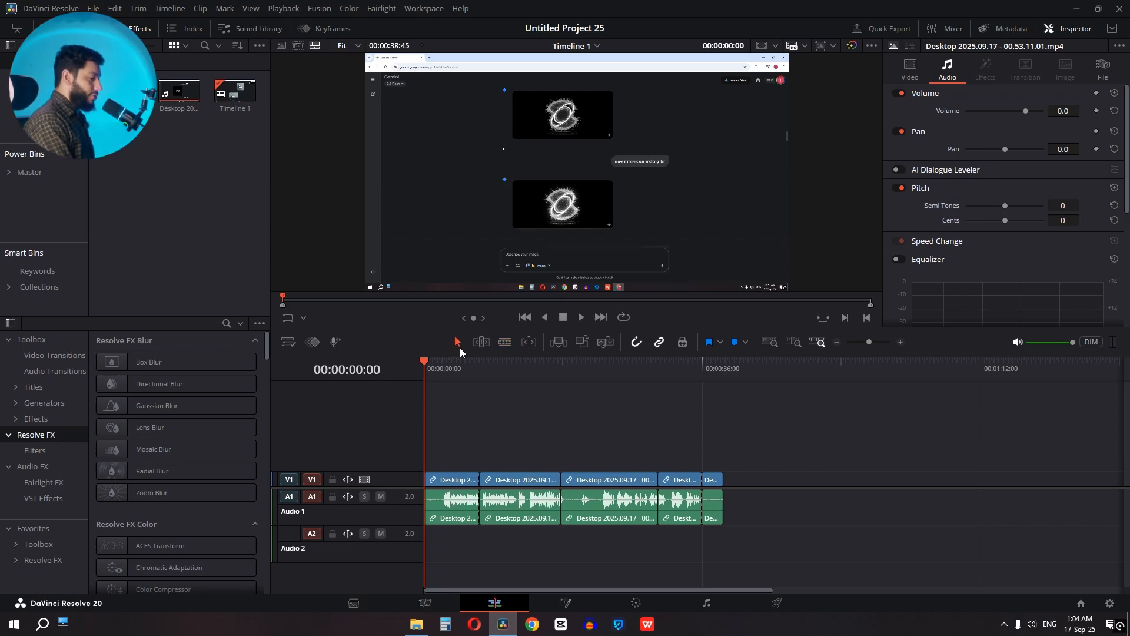
key("ctrl+z")
key("ctrl+z")
key("ctrl+z")
key("ctrl+z")
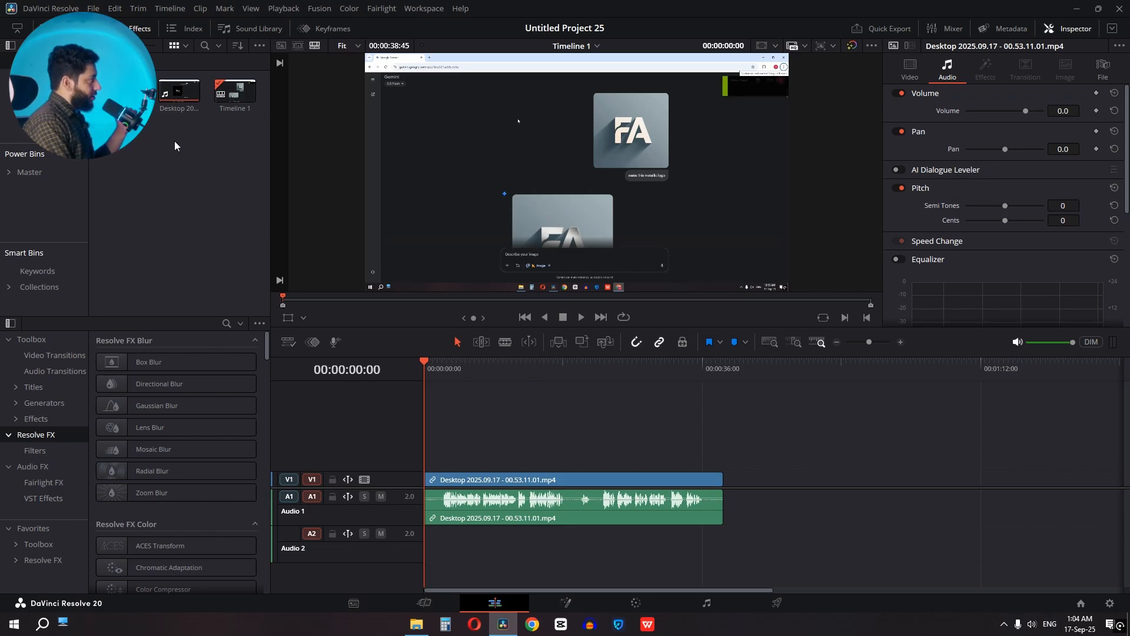
Step: Look up the keystroke assigned to the Razor command in Keyboard Customization by searching for "raz", and close the dialog
left_click(93, 8)
mouse_move(51, 8)
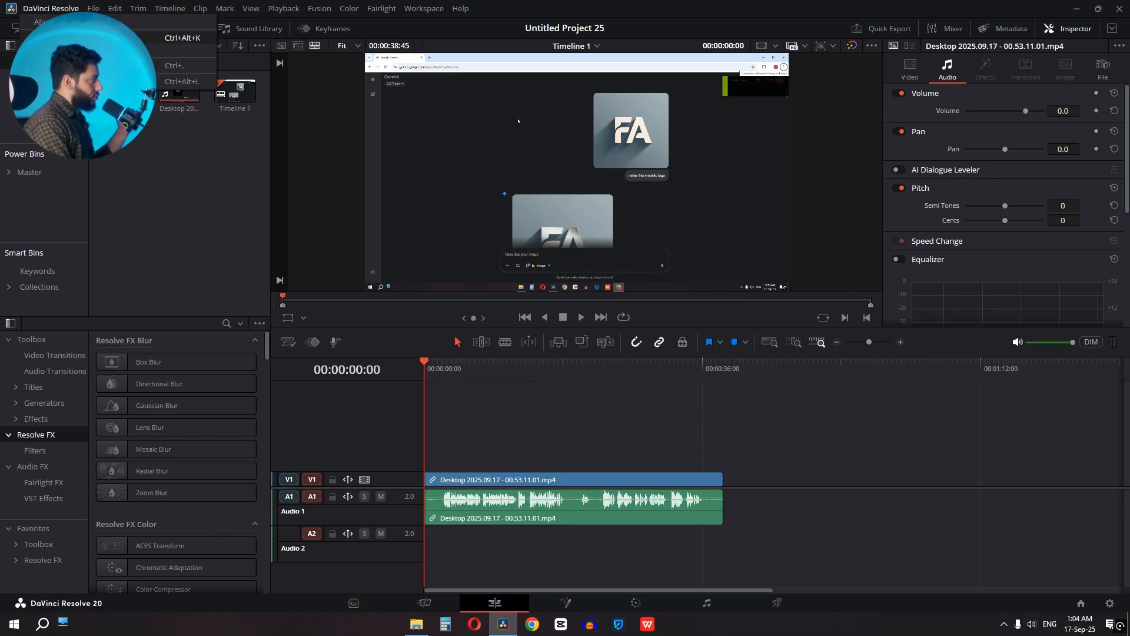
left_click(71, 38)
left_click(792, 272)
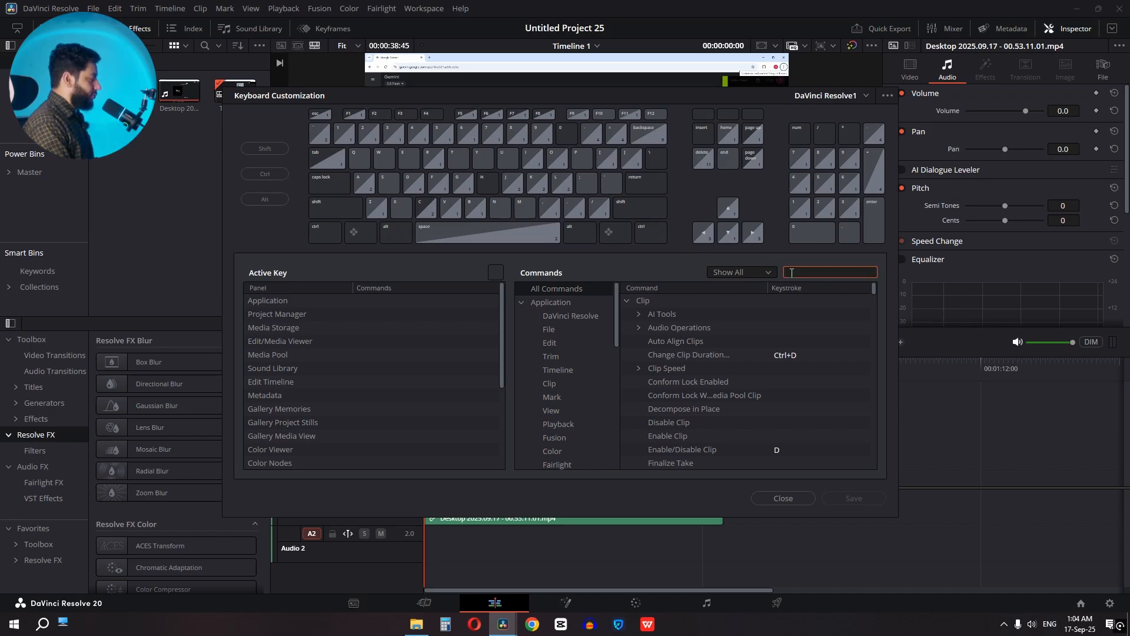
type("raz")
mouse_move(754, 309)
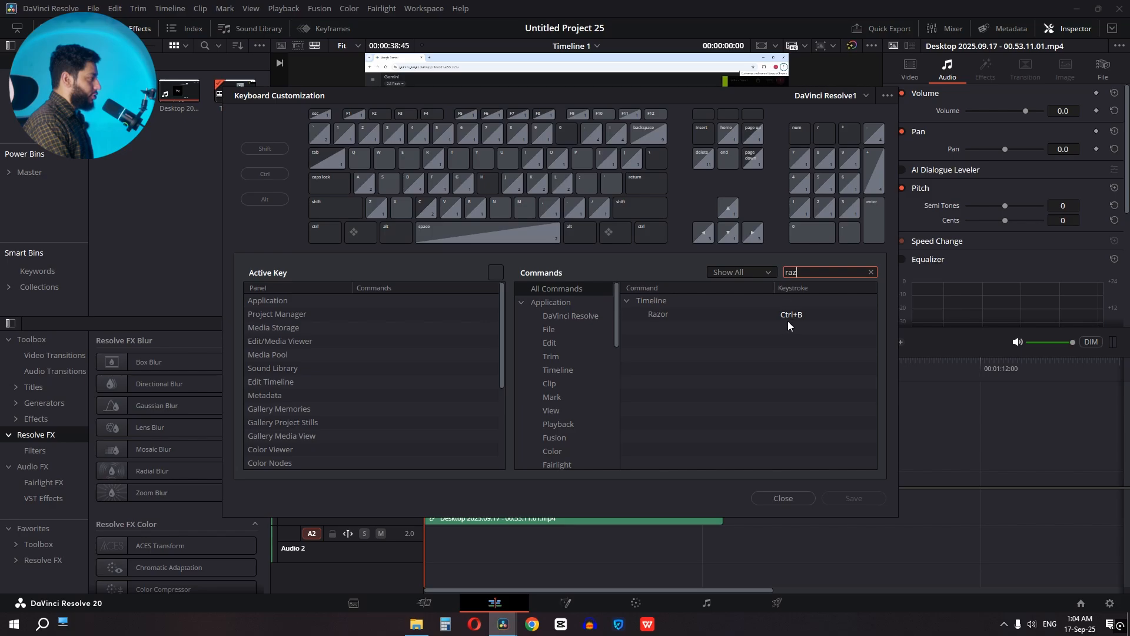
left_click(804, 499)
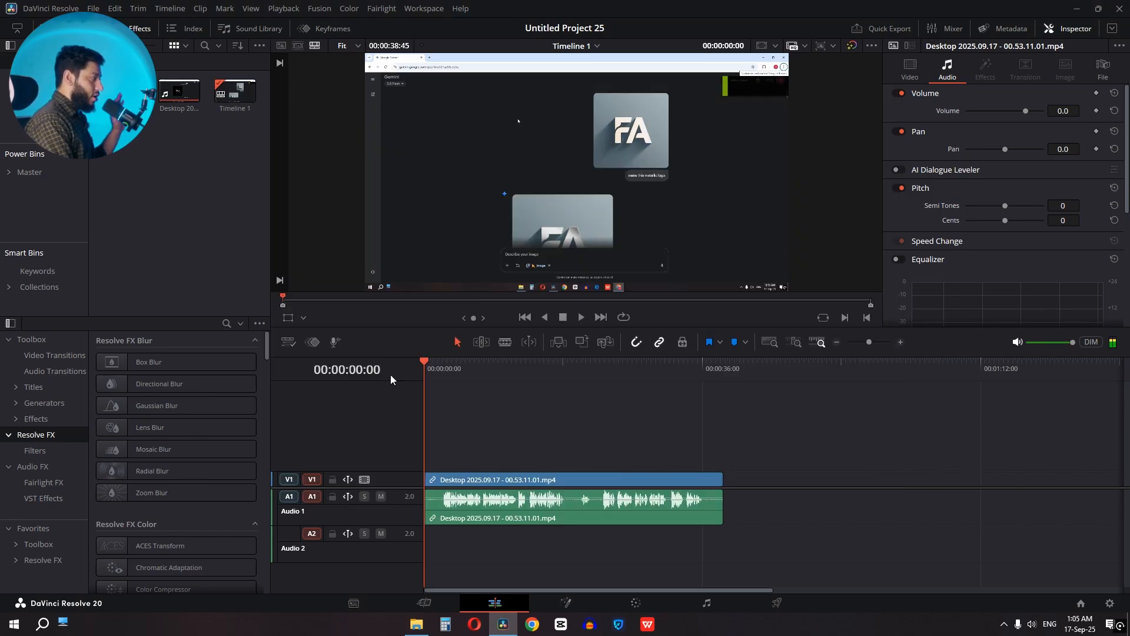
Step: Split the timeline clip at 00:00:18:57 with the Razor command
left_click_drag(437, 379, 570, 369)
left_click(574, 365)
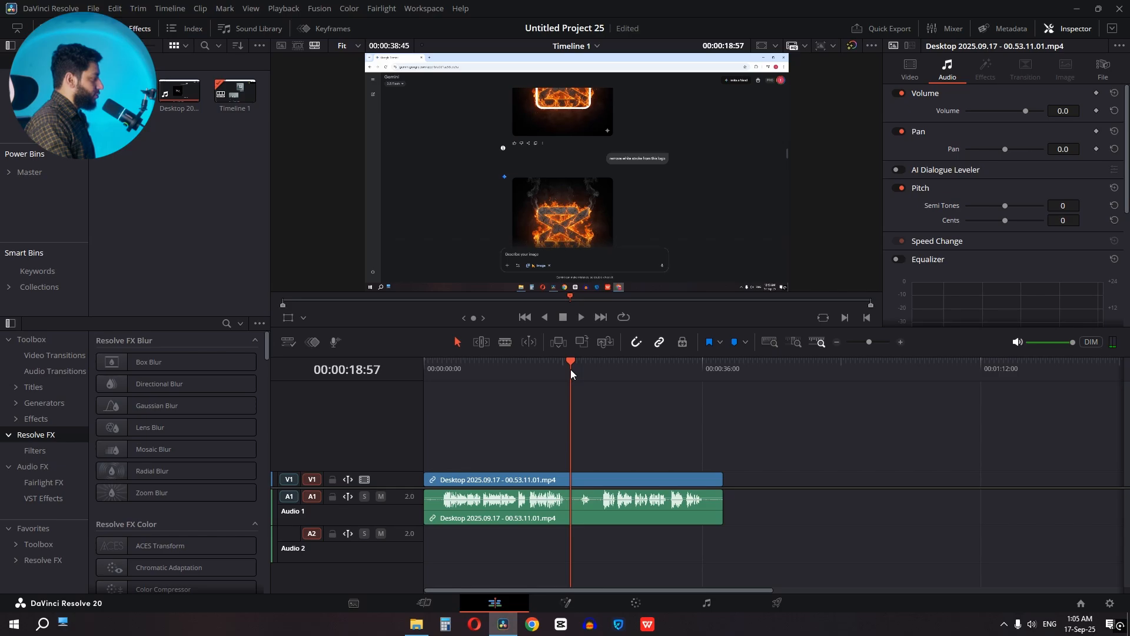
key("ctrl+b")
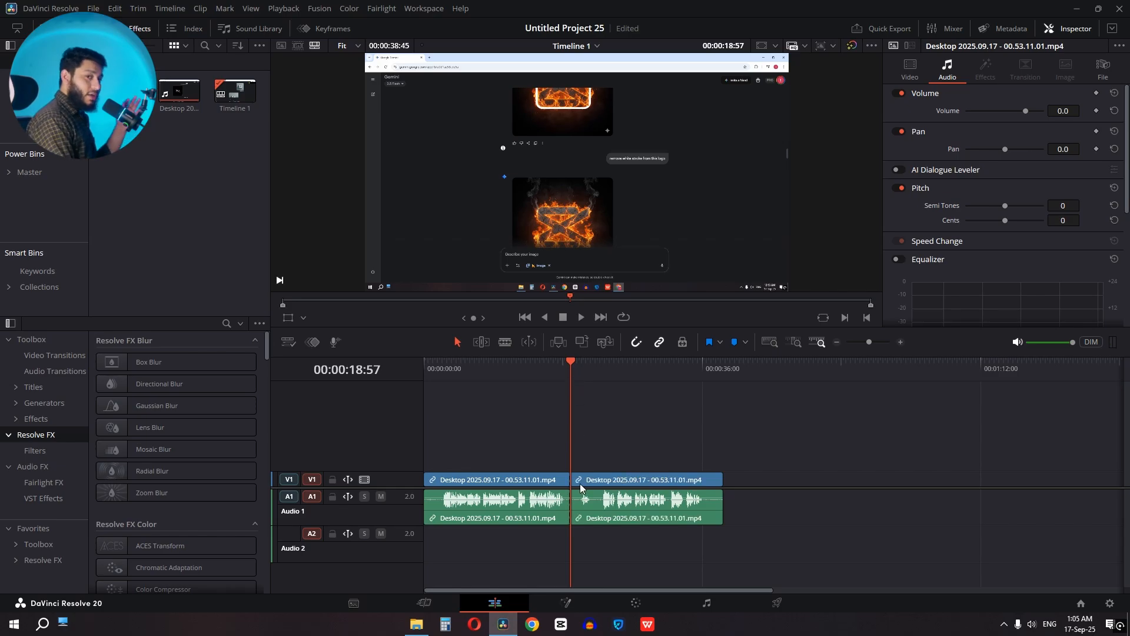
Step: Try a second Razor split at 00:00:22:40 and undo it
left_click_drag(572, 373, 599, 375)
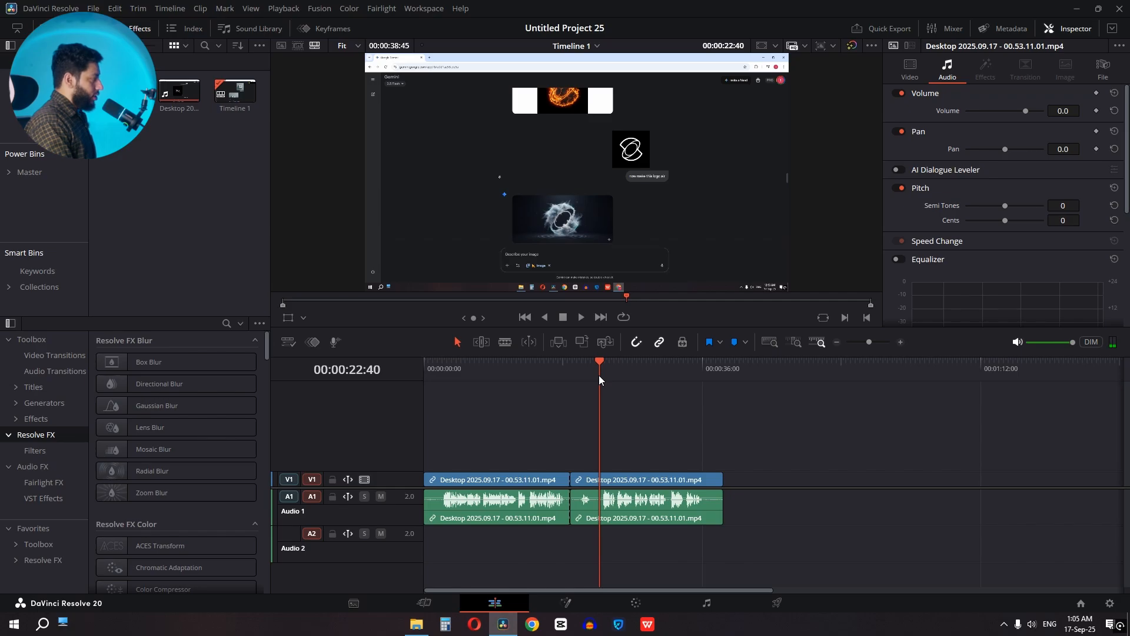
key("ctrl+b")
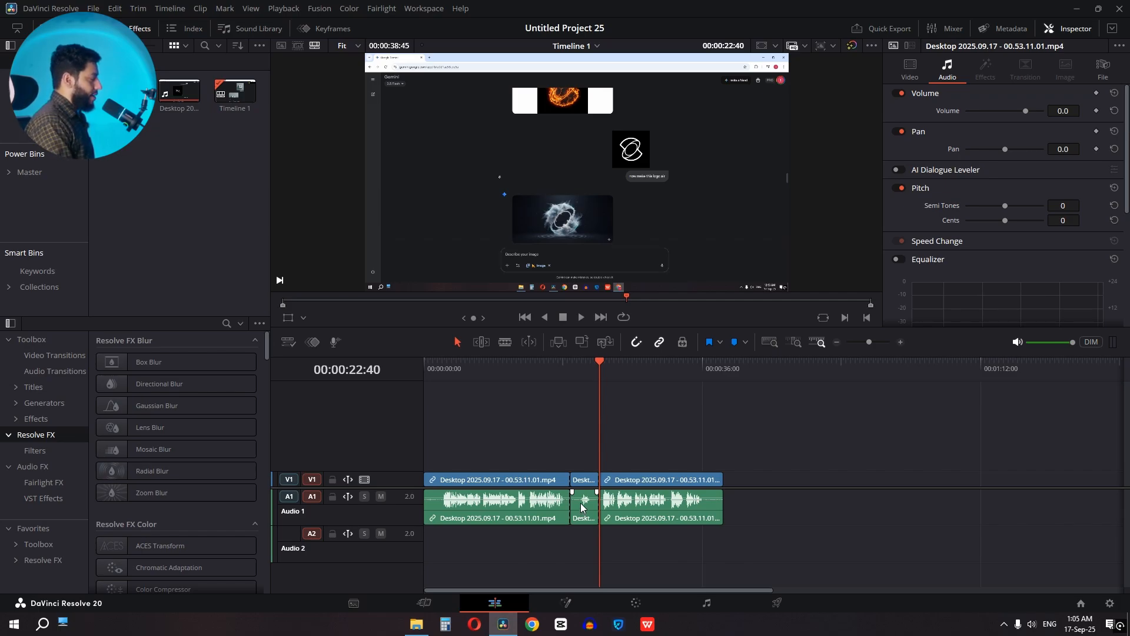
key("ctrl+z")
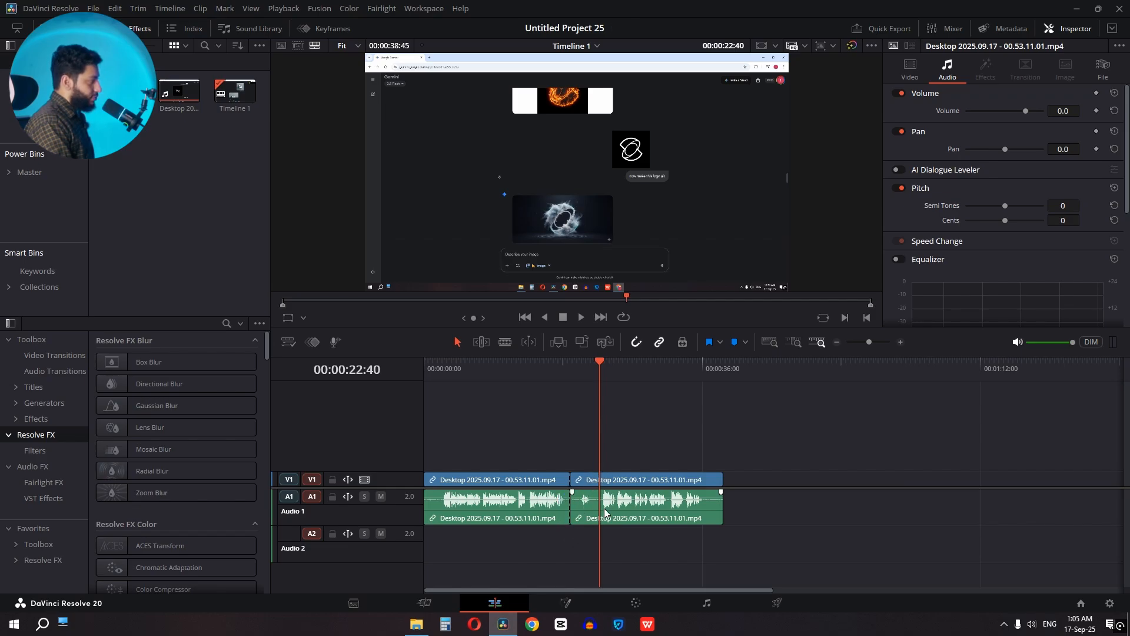
Step: Try rippling the second clip's start to the playhead at 00:00:22:45, and undo the trim
left_click(607, 483)
left_click(139, 9)
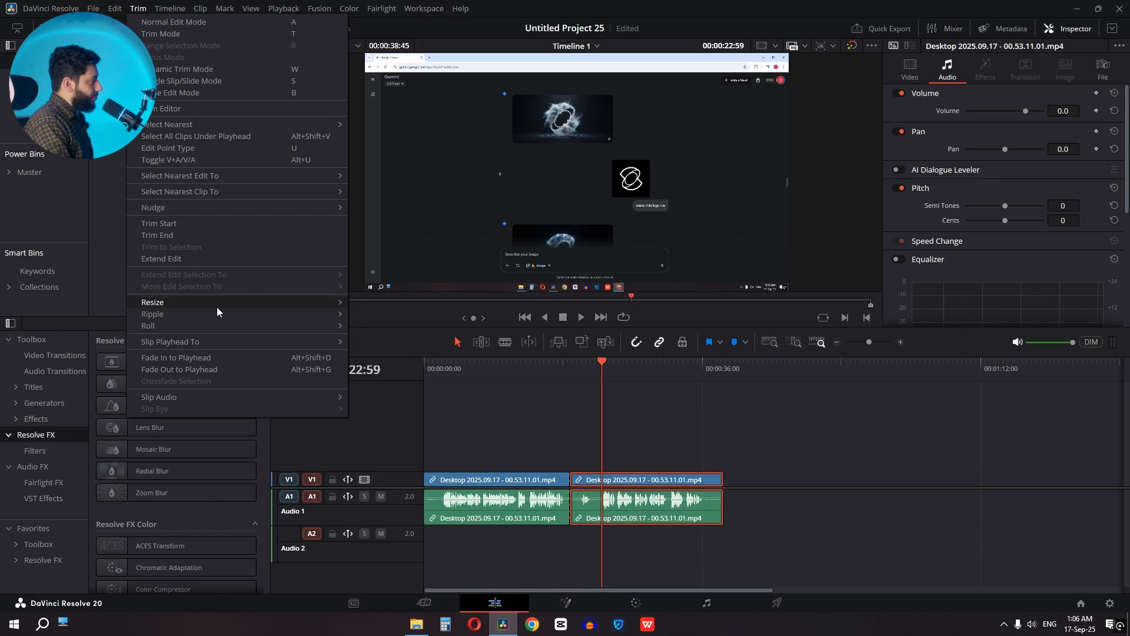
mouse_move(185, 302)
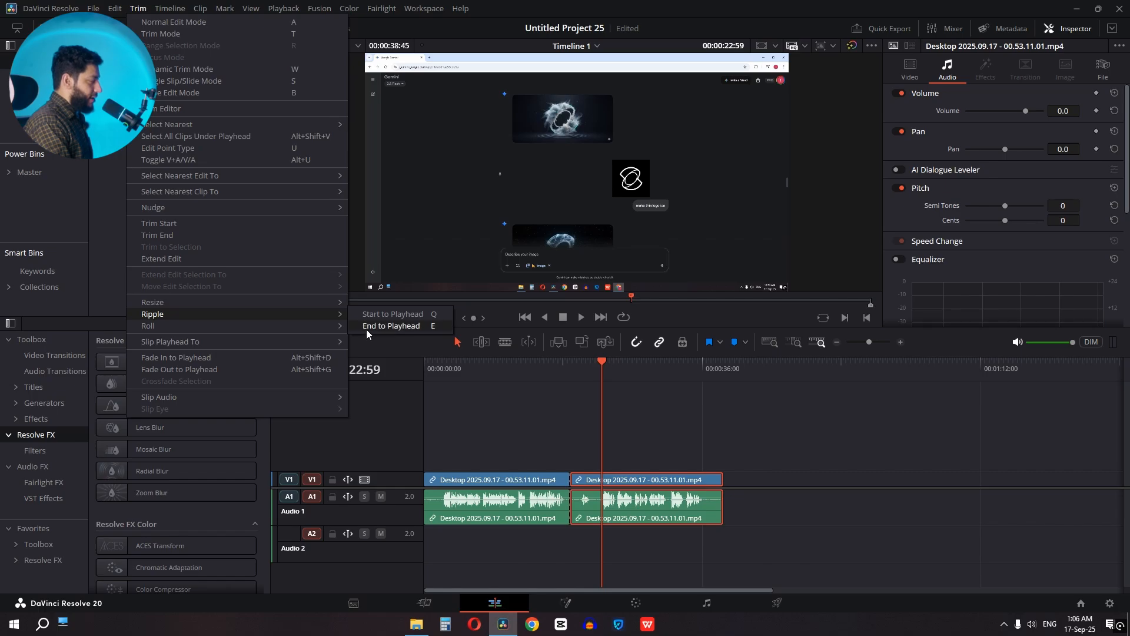
left_click(601, 361)
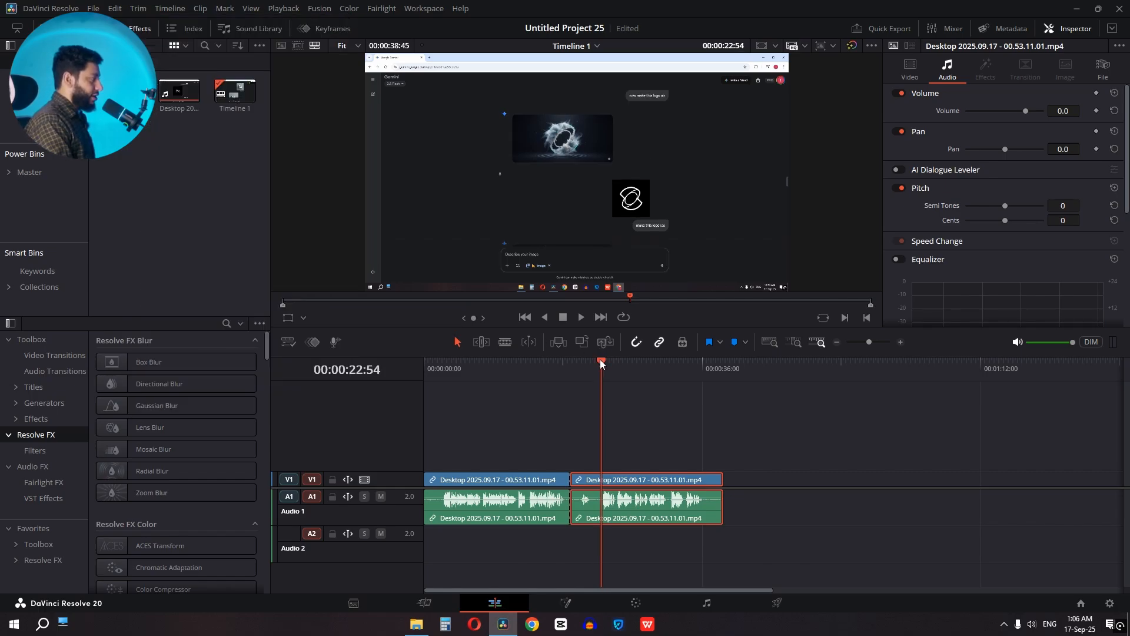
left_click(599, 360)
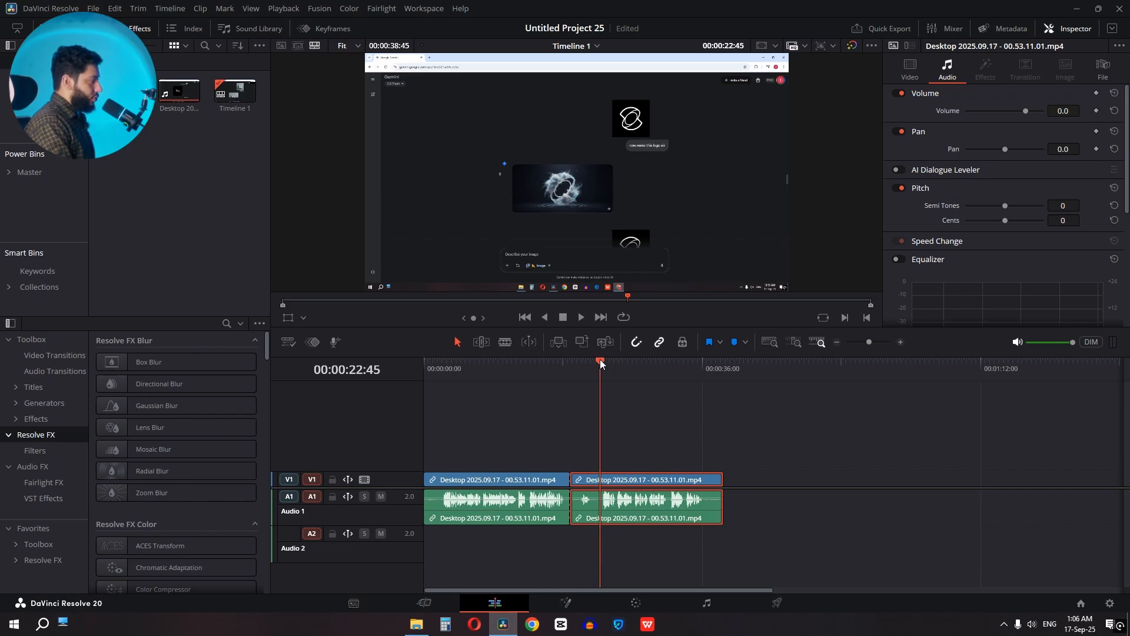
key("ctrl+shift+bracketleft")
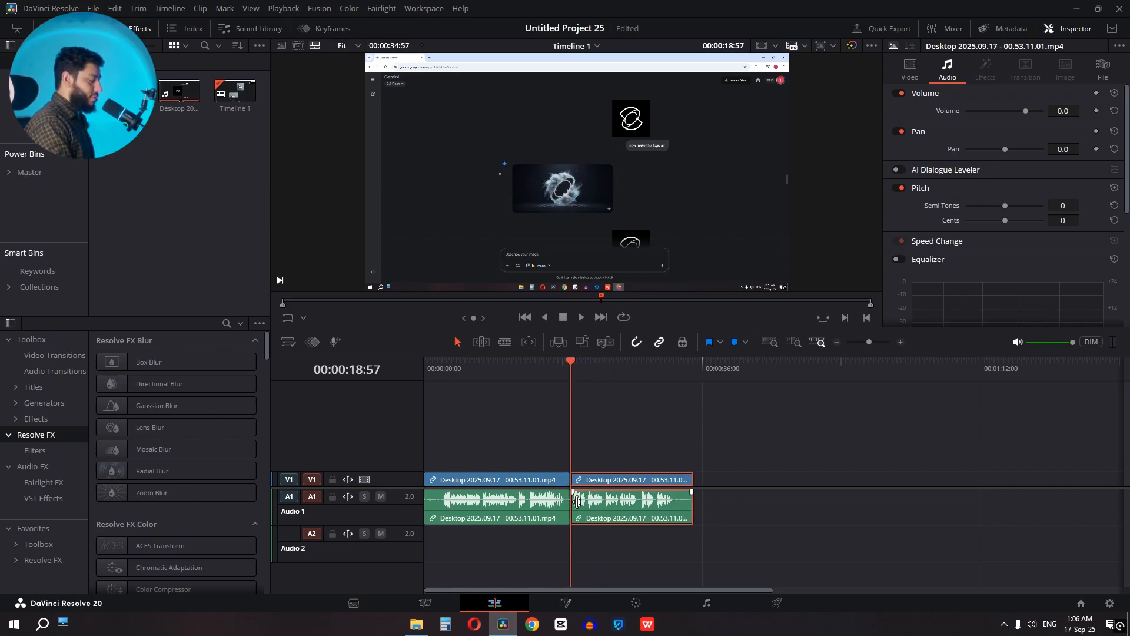
key("ctrl+z")
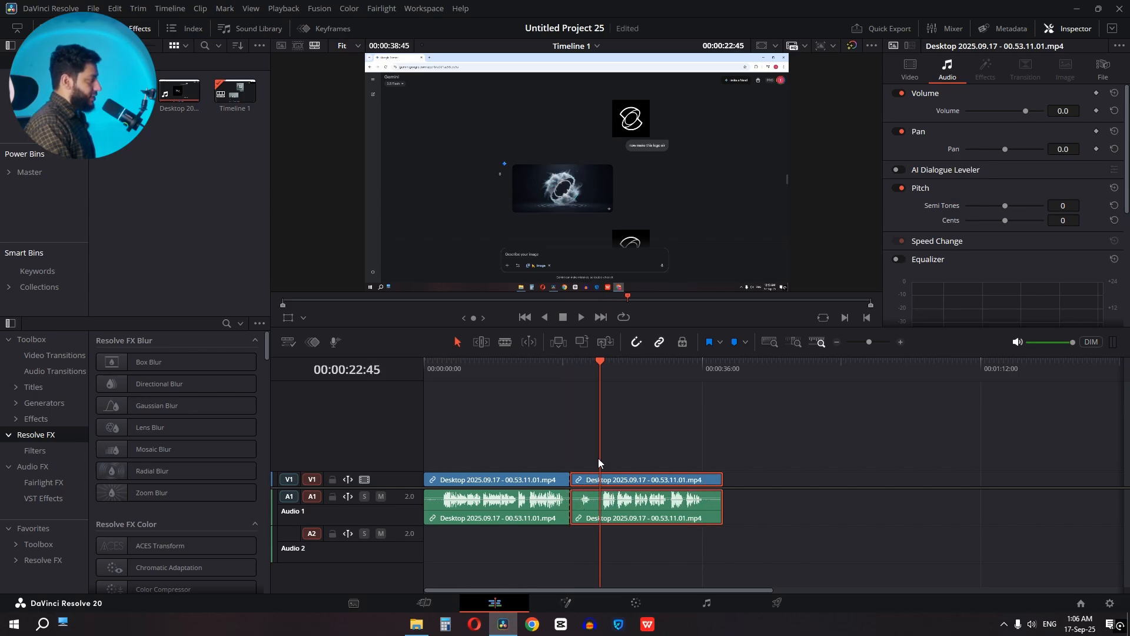
Step: Try trimming the second clip's end to the playhead at 00:00:22:36, undoing the trim and saving the project
left_click(599, 372)
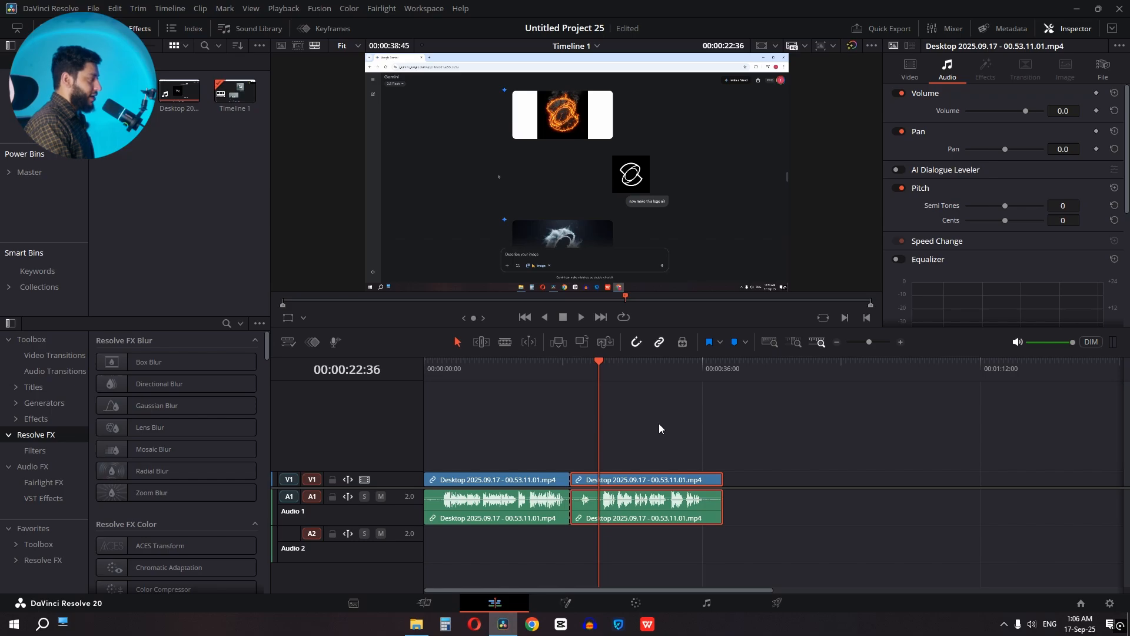
key("shift+bracketright")
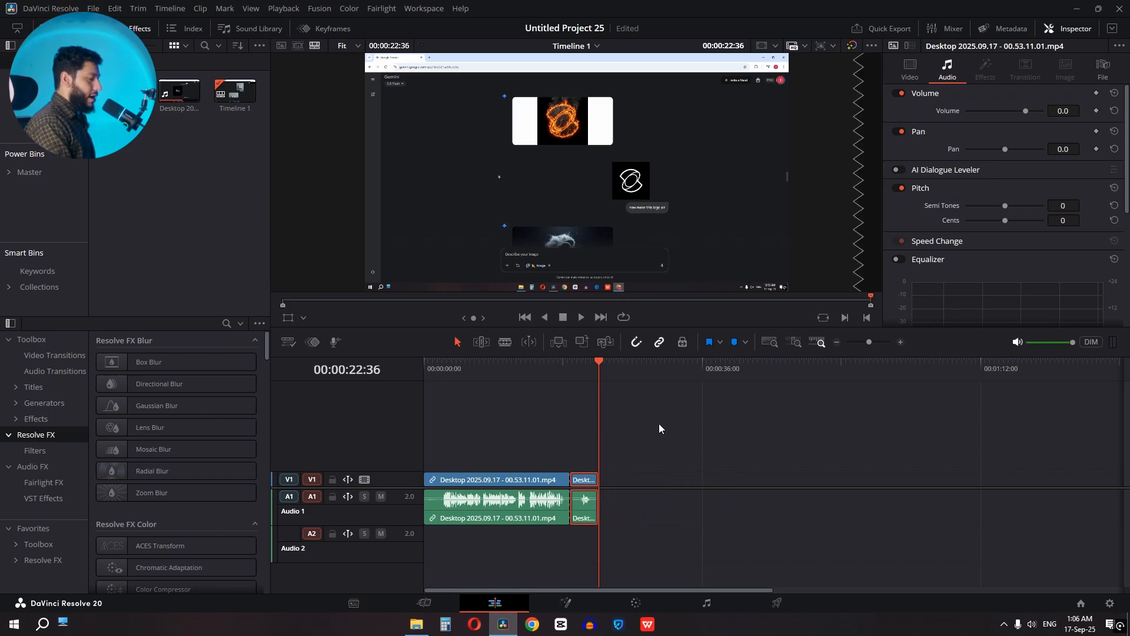
key("ctrl+z")
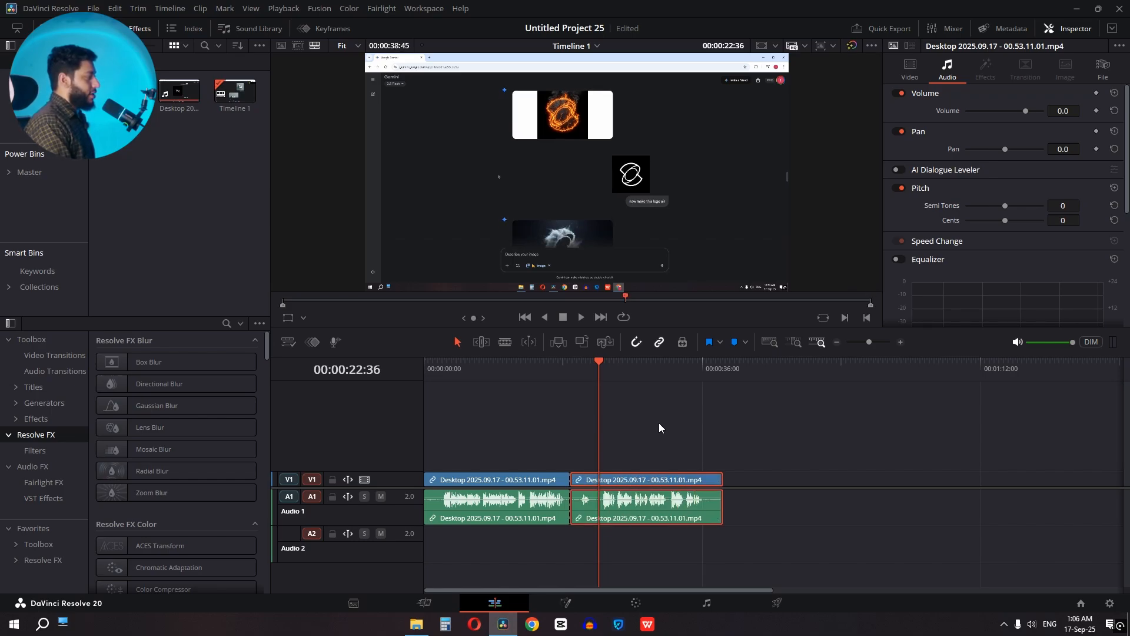
key("ctrl+s")
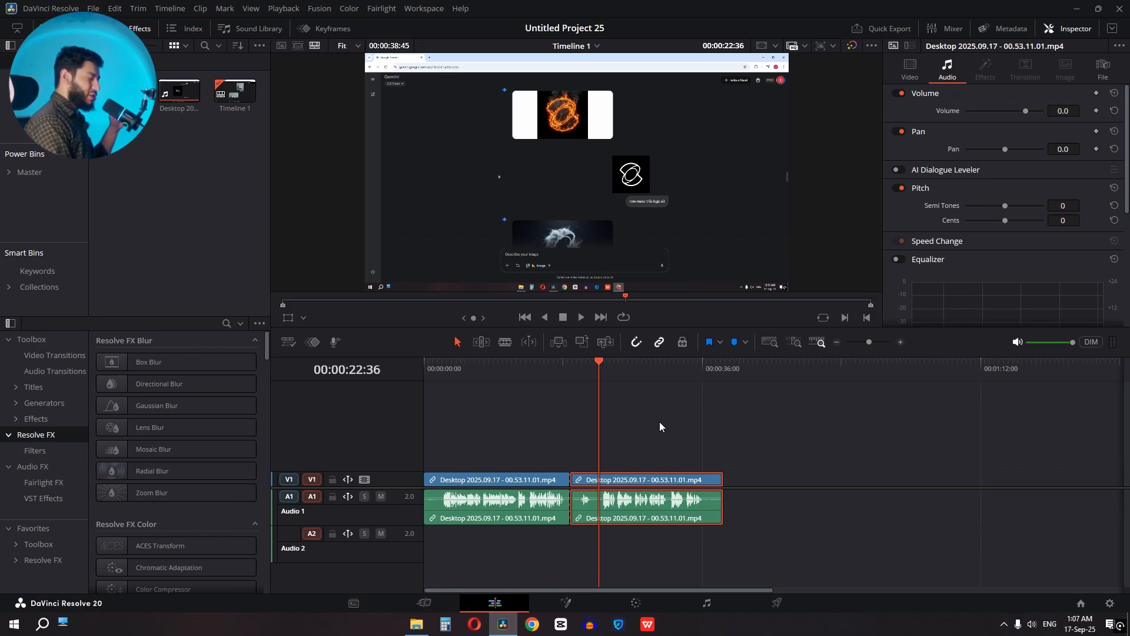
Step: Delete both clip pieces from the timeline and place the original Desktop 2025.09.17 - 00.53.11.01.mp4 at its start again
left_click_drag(645, 454, 440, 562)
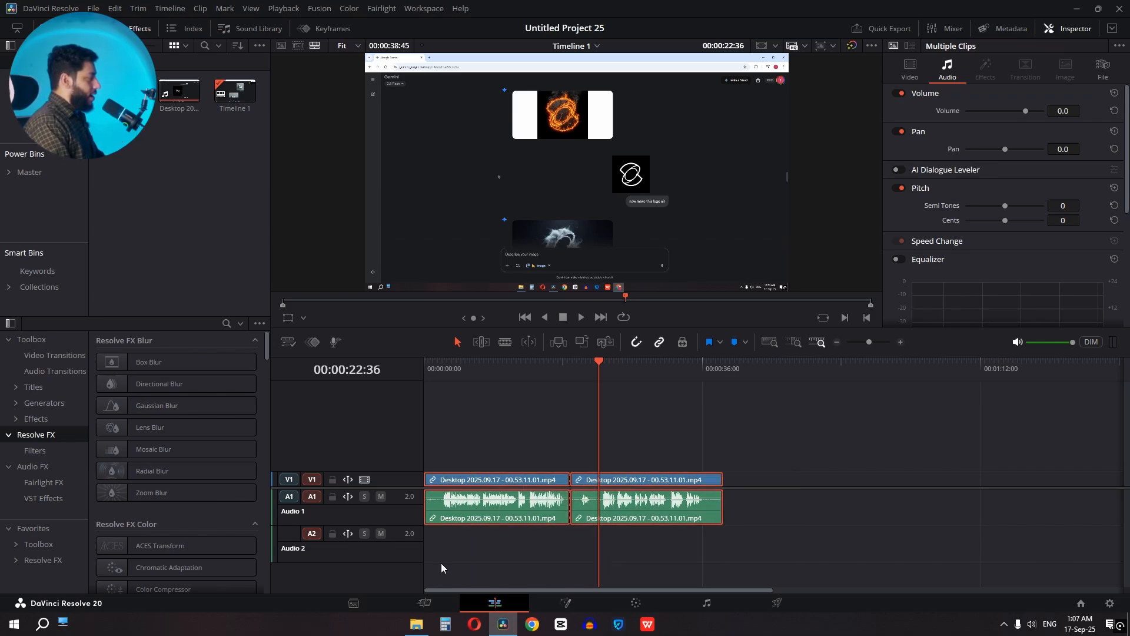
key("Delete")
left_click_drag(179, 91, 423, 498)
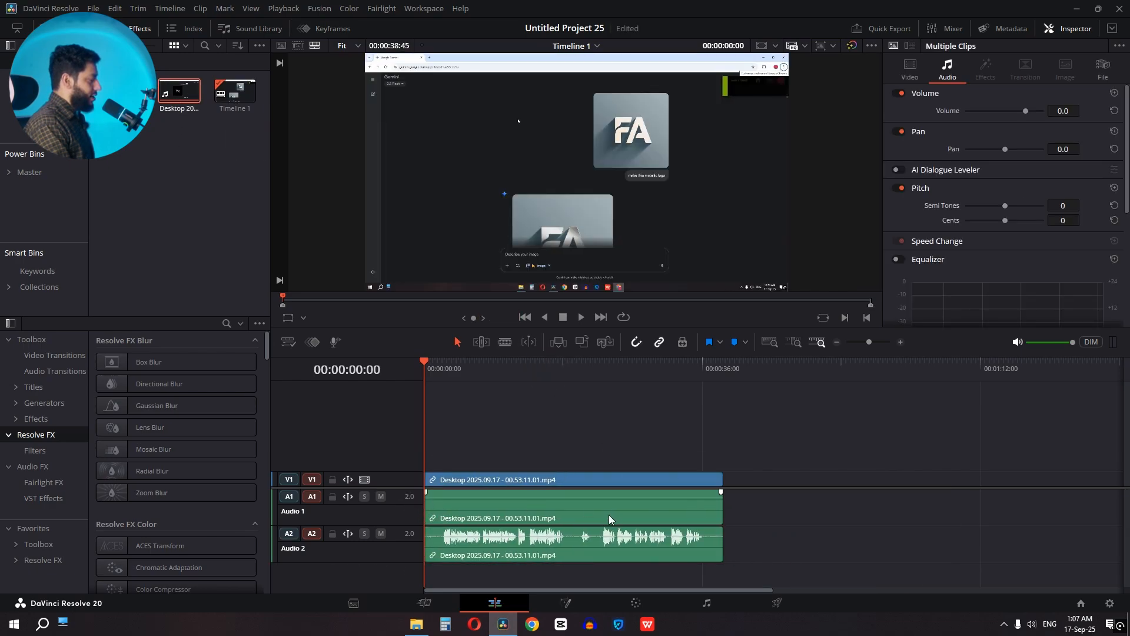
Step: With linked selection temporarily off, delete the silent audio on Audio 1 and move the Audio 2 clip up into its place
left_click(658, 343)
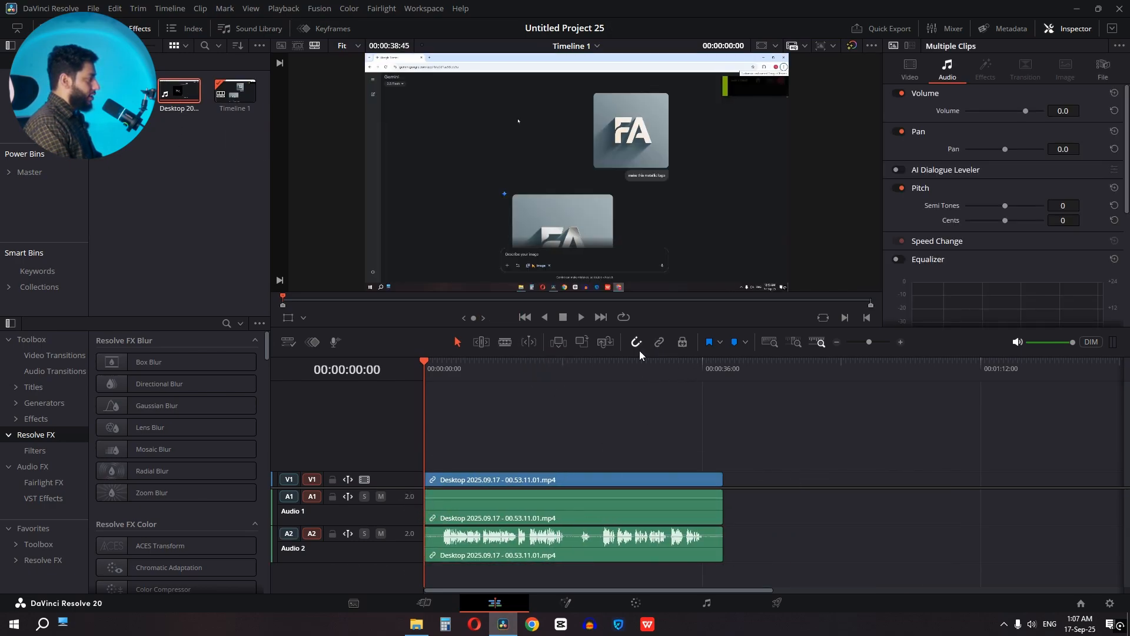
left_click(563, 504)
key("Delete")
left_click_drag(570, 560, 554, 507)
left_click(659, 343)
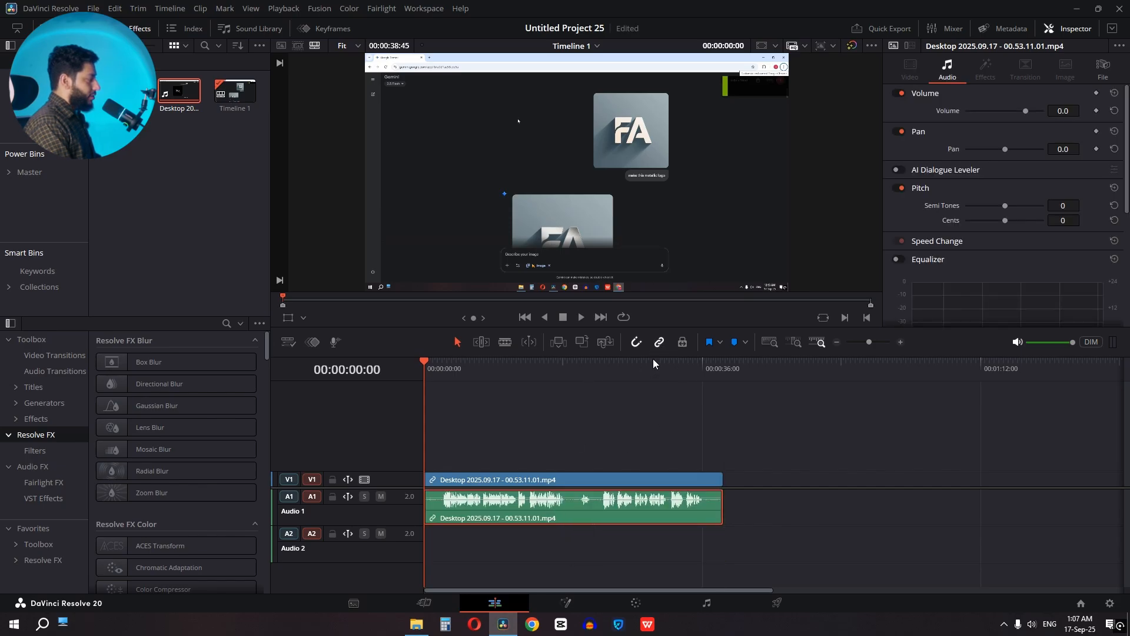
left_click(583, 464)
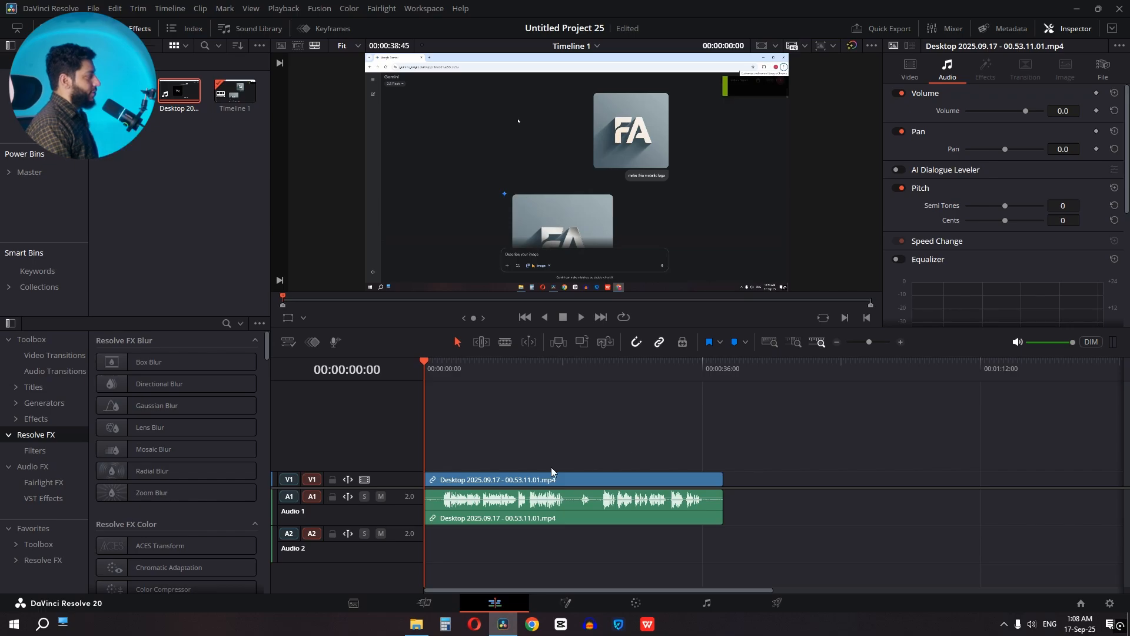
Step: Ripple-delete the silence from the Desktop 2025.09.17 - 00.53.11.01.mp4 clip with the threshold set to -29.7 dB
left_click(536, 480)
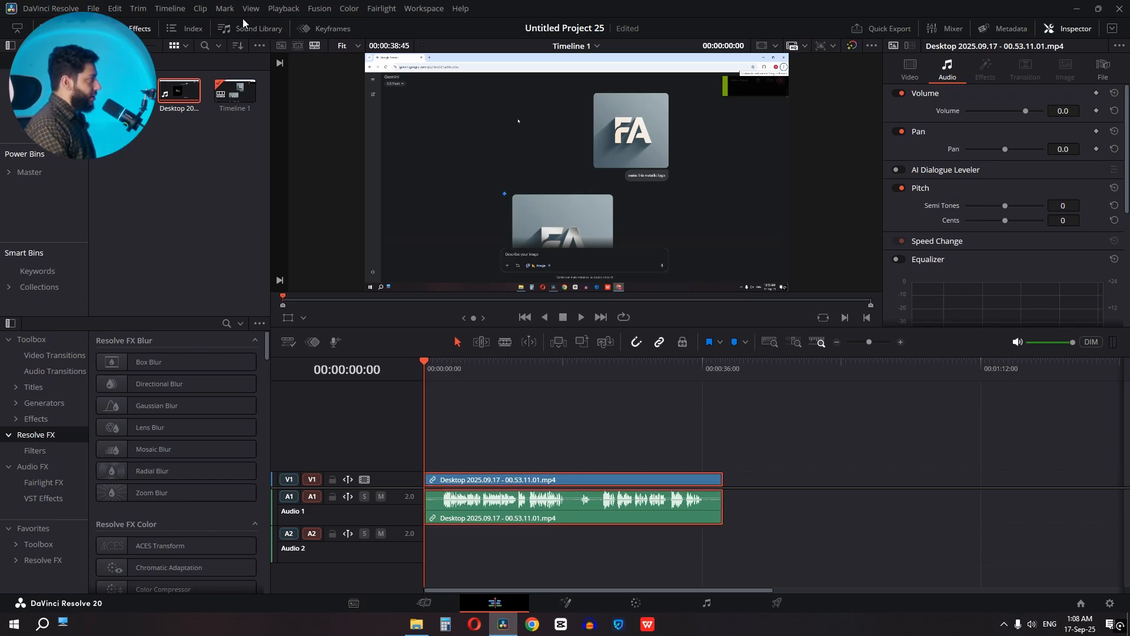
left_click(199, 9)
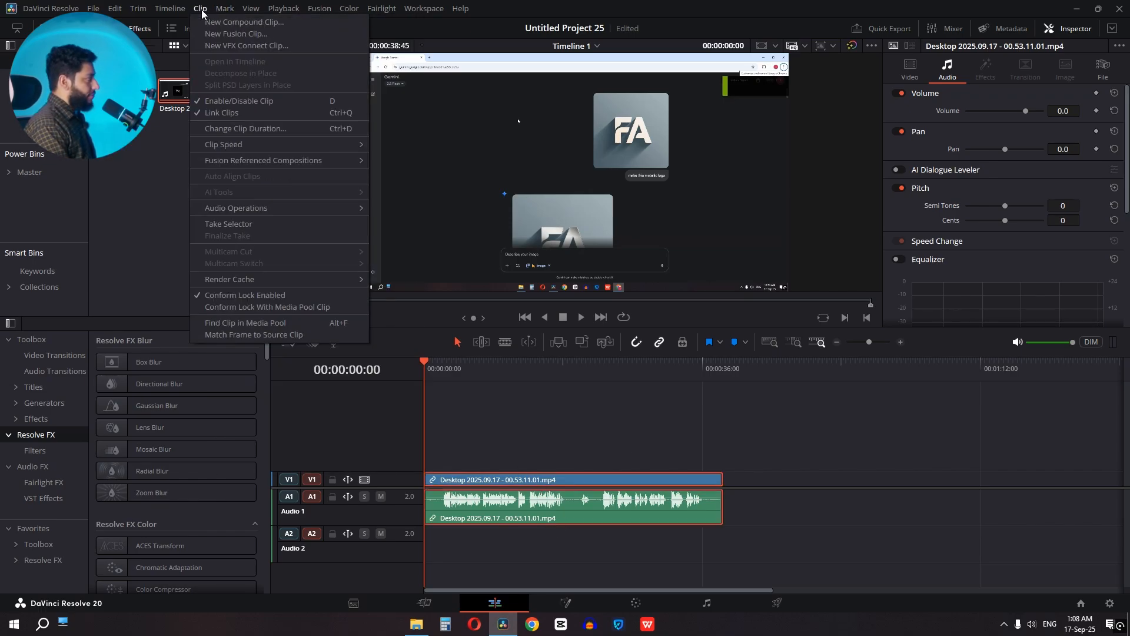
mouse_move(227, 209)
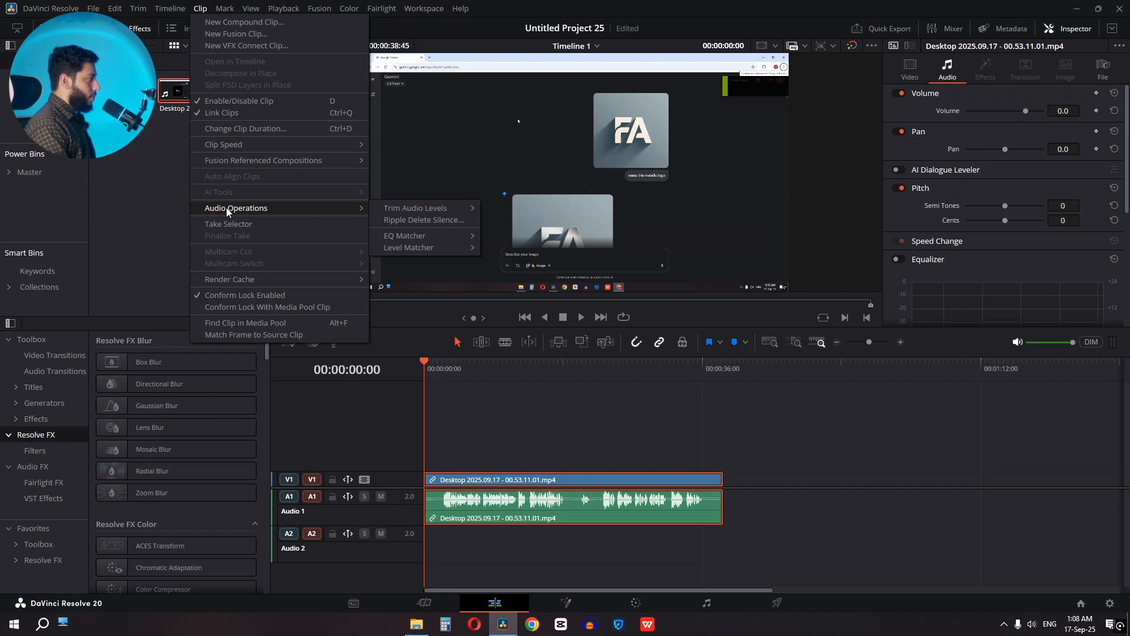
left_click(413, 222)
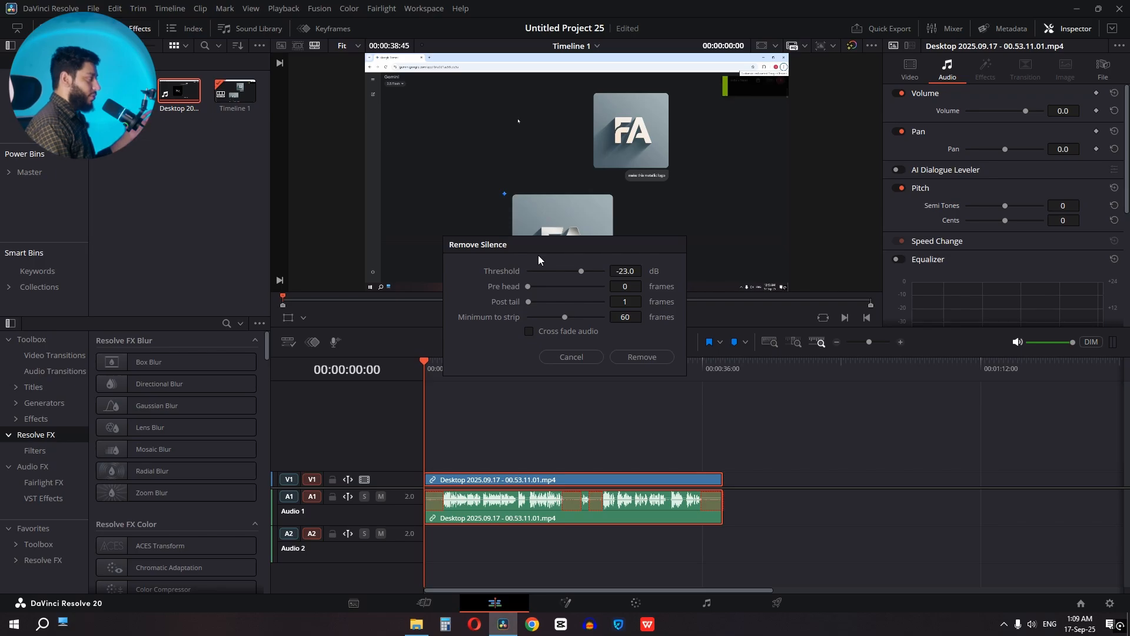
mouse_move(579, 269)
left_mouse_down()
mouse_move(546, 270)
mouse_move(577, 276)
left_mouse_up()
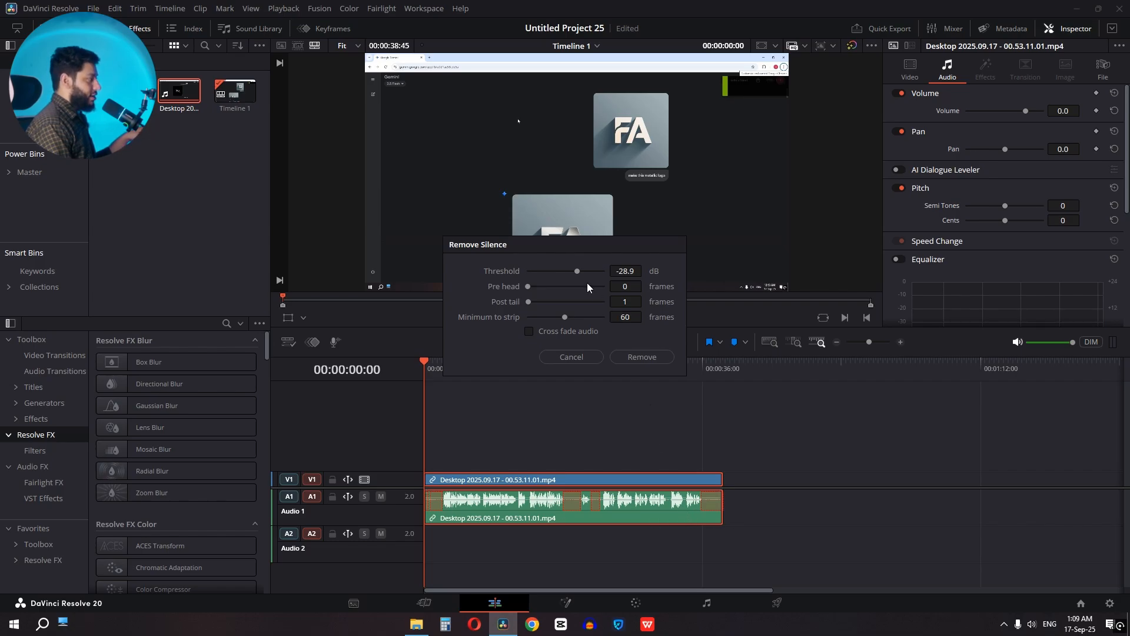
mouse_move(576, 273)
left_mouse_down()
mouse_move(595, 273)
mouse_move(568, 277)
mouse_move(577, 276)
left_mouse_up()
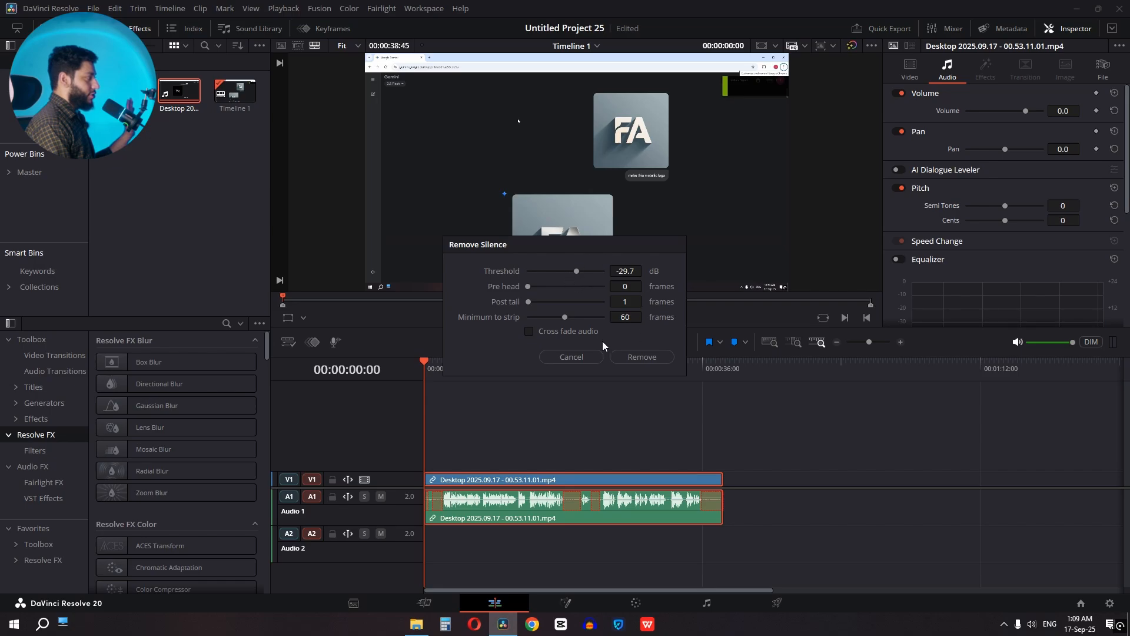
left_click(639, 357)
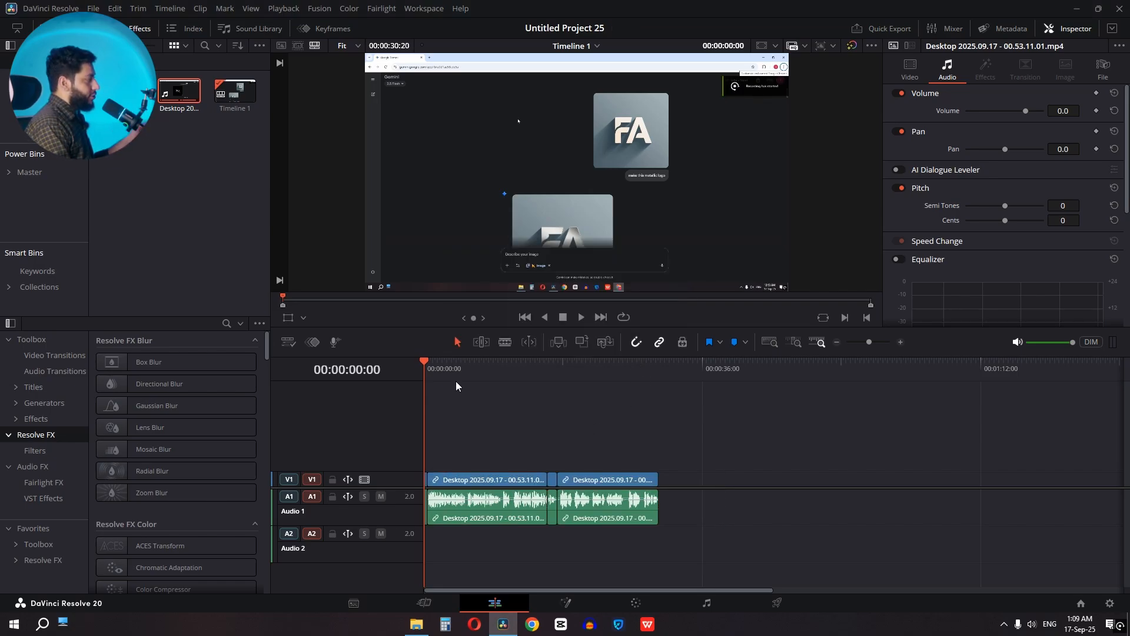
Step: Undo the silence removal to bring back the single uncut desktop recording on the timeline
left_click_drag(431, 367, 456, 392)
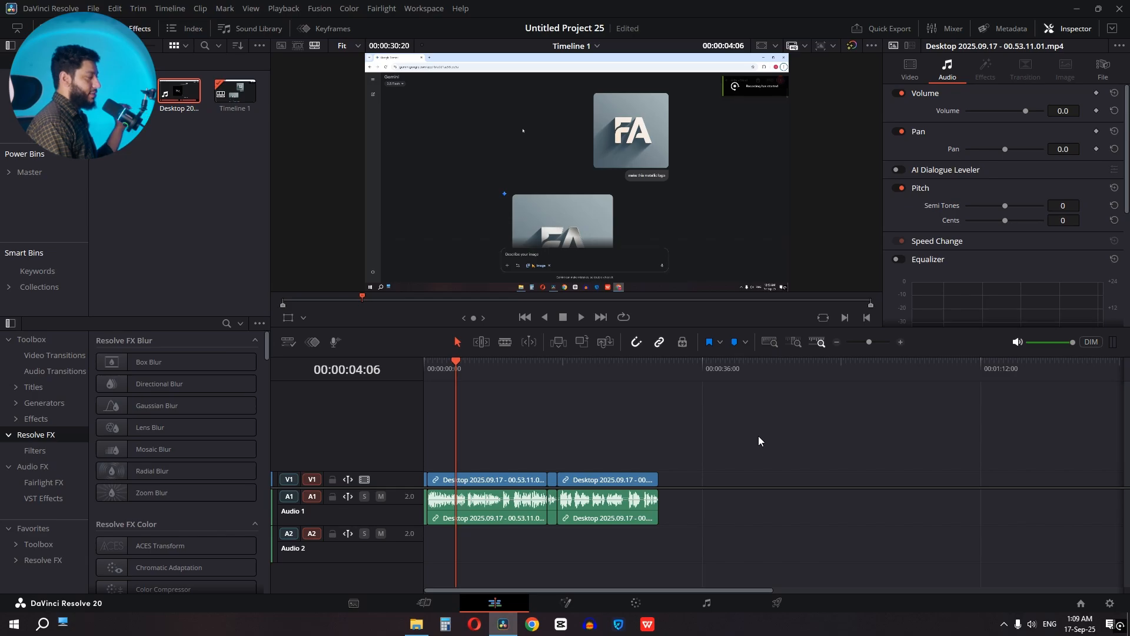
left_click_drag(756, 437, 427, 543)
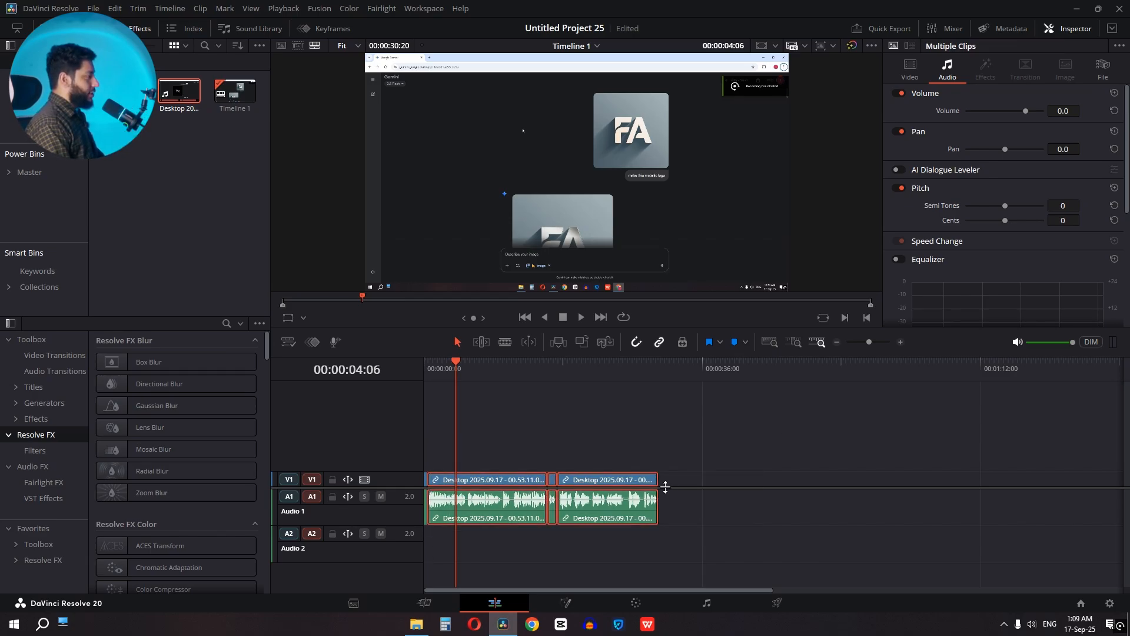
left_click_drag(726, 458, 342, 561)
key("Delete")
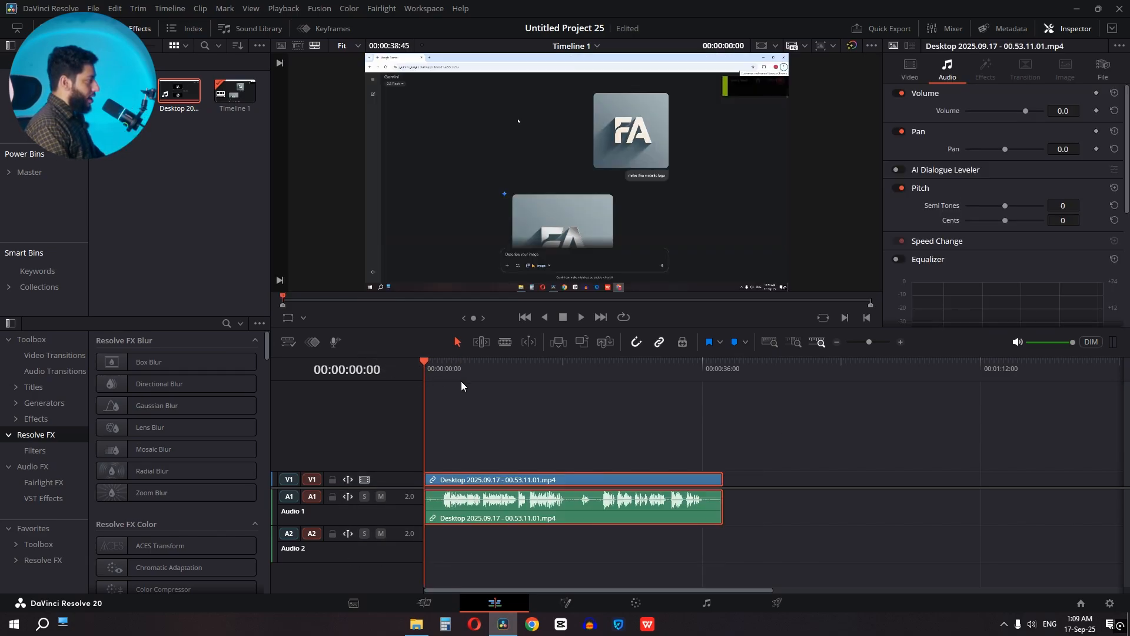
Step: Add C0808.MP4 on Video 2 and Audio 2 at the timeline start and auto-align it with the desktop recording using Waveform
left_click(461, 380)
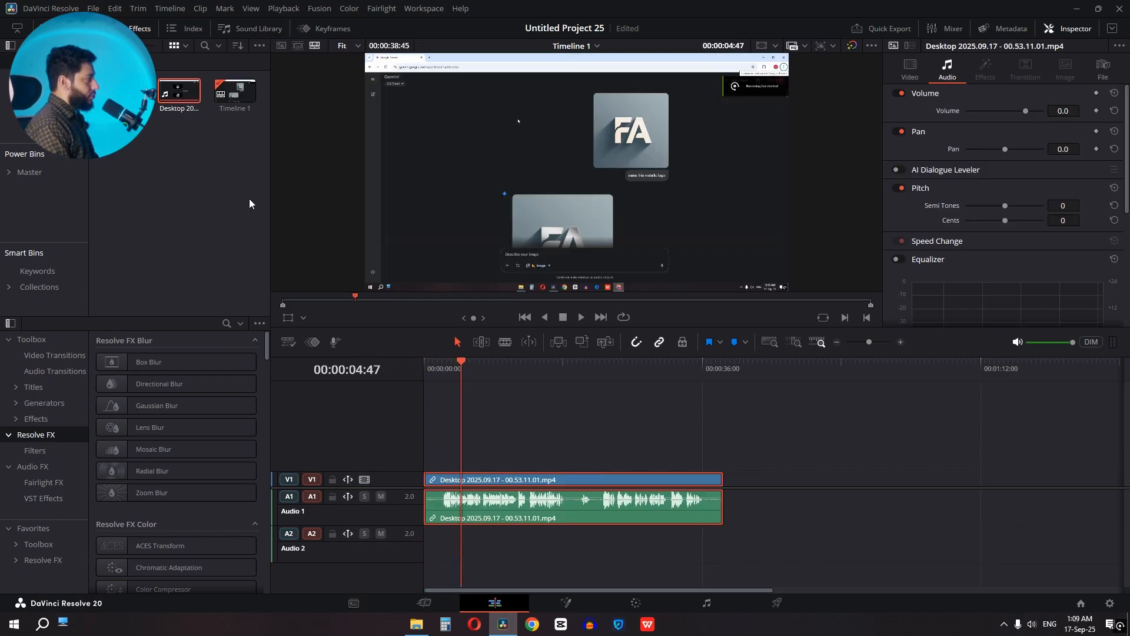
left_click_drag(138, 101, 415, 461)
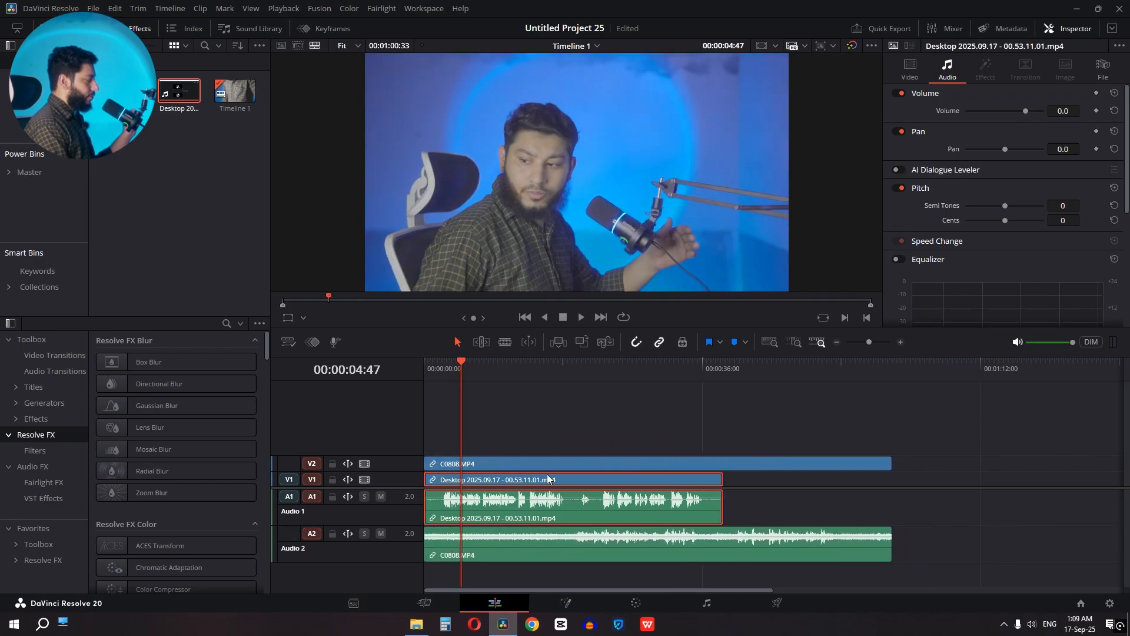
left_click_drag(941, 508, 537, 553)
right_click(522, 542)
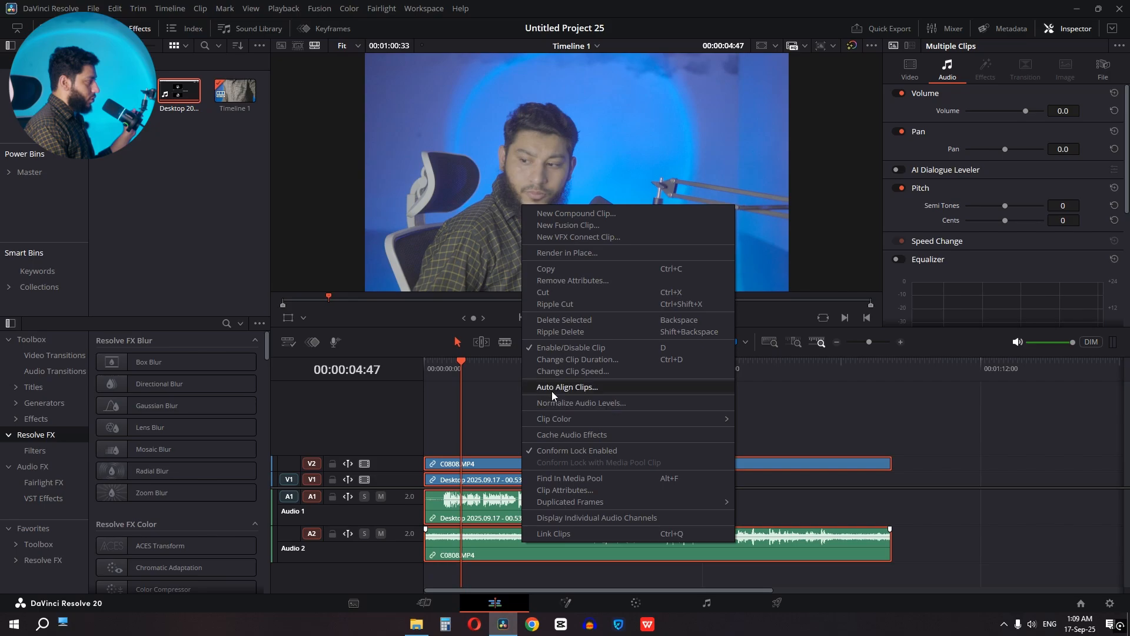
left_click(636, 387)
left_click(612, 287)
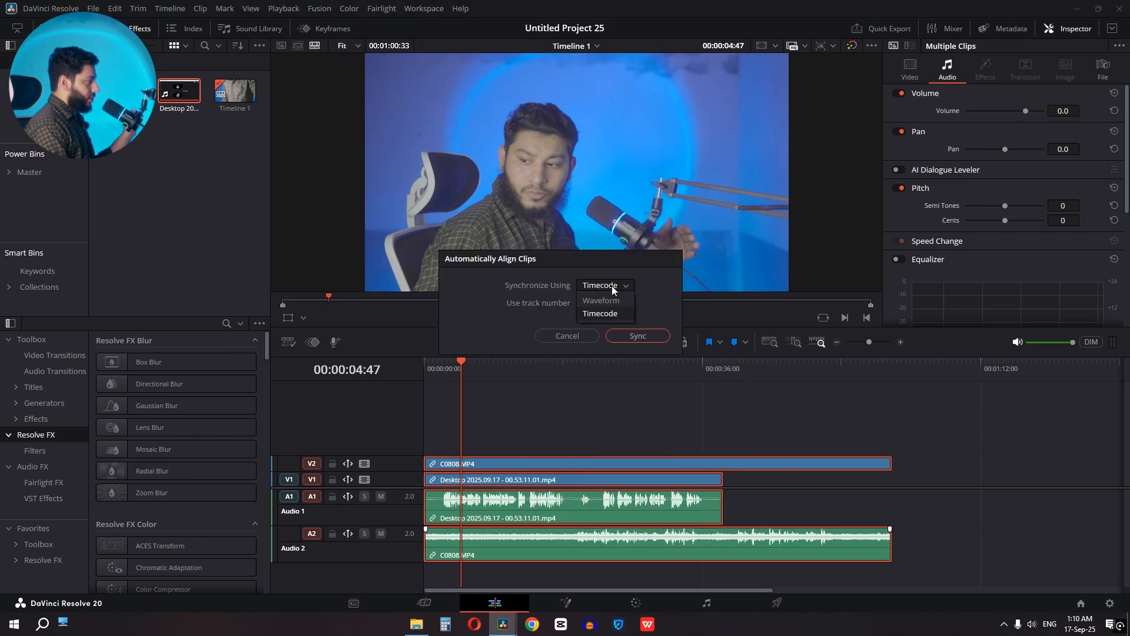
left_click(600, 301)
left_click(625, 335)
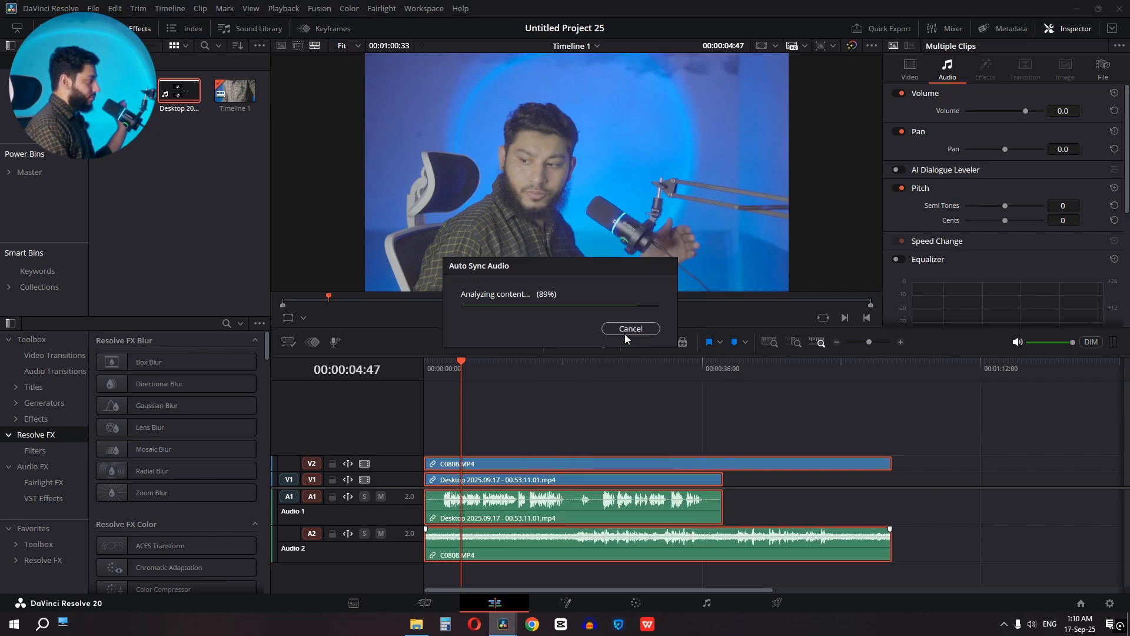
left_click(857, 471)
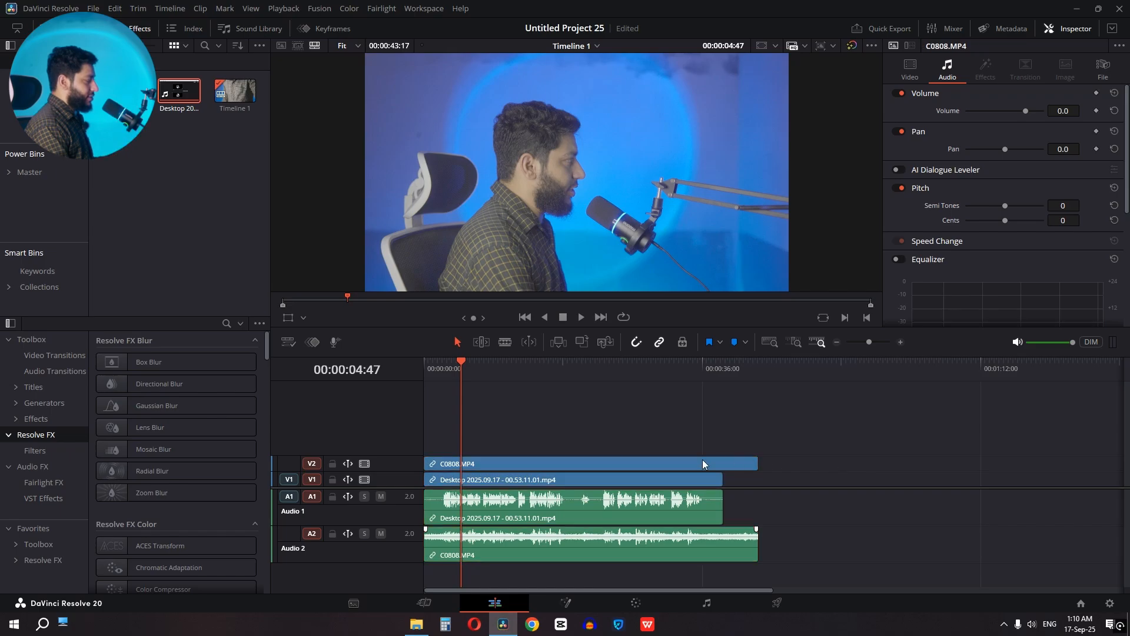
Step: Trim the end of C0808.MP4 on Video 2 back to where the desktop recording ends
mouse_move(460, 377)
left_mouse_down()
mouse_move(445, 376)
mouse_move(462, 382)
left_mouse_up()
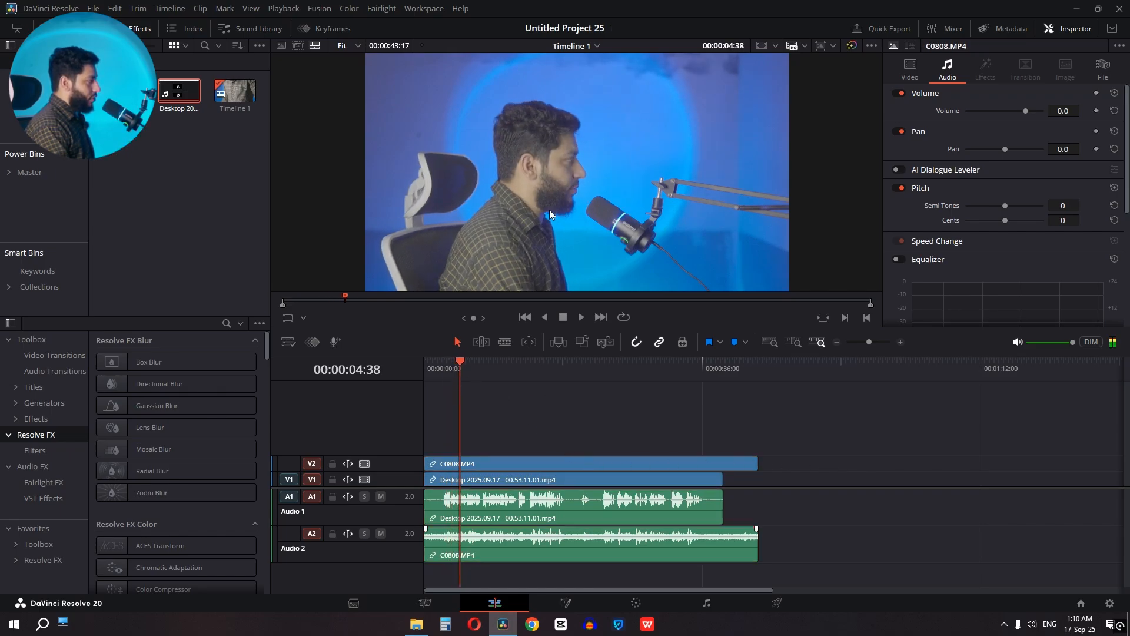
left_click(545, 514)
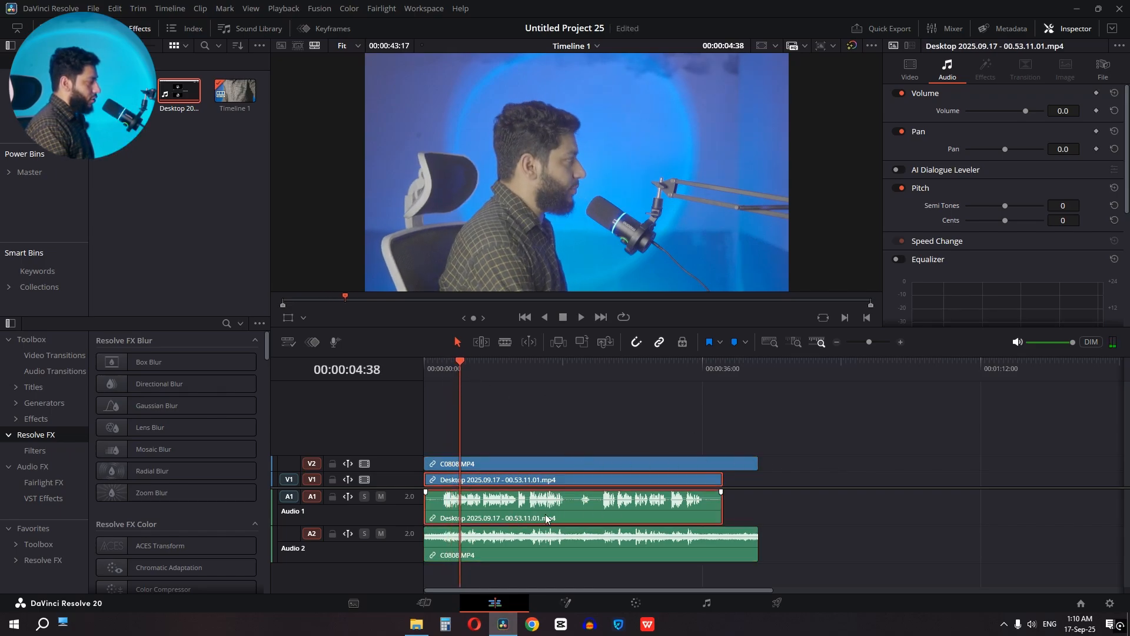
left_click_drag(759, 468, 723, 465)
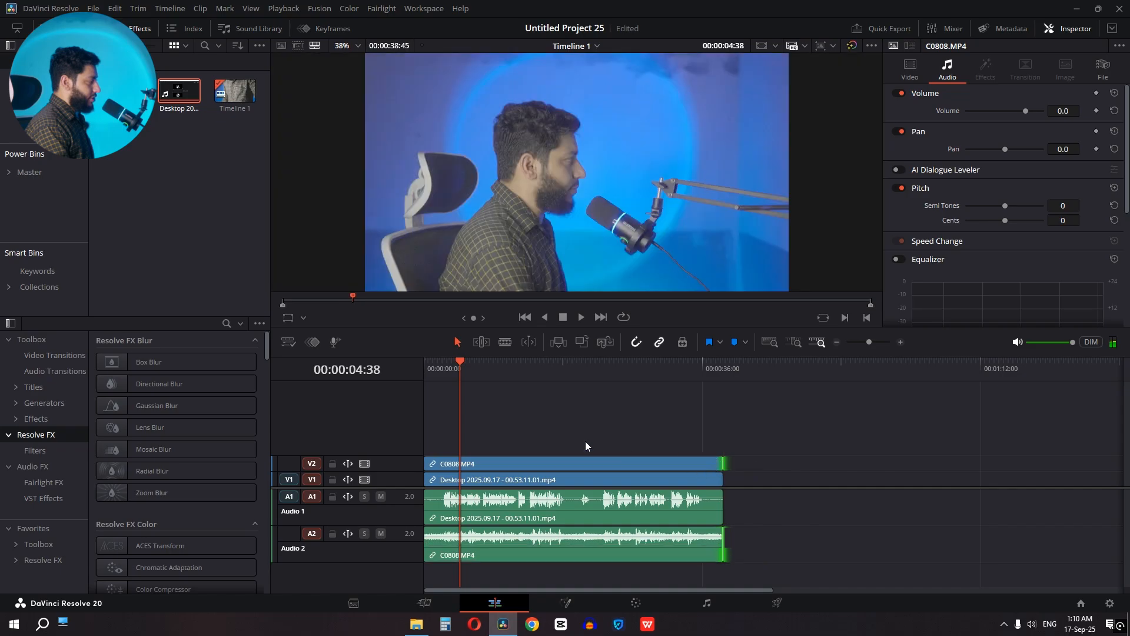
Step: Increase the contrast of C0808.MP4 in the Primaries color bars and review the grade on the edit timeline
left_click(495, 468)
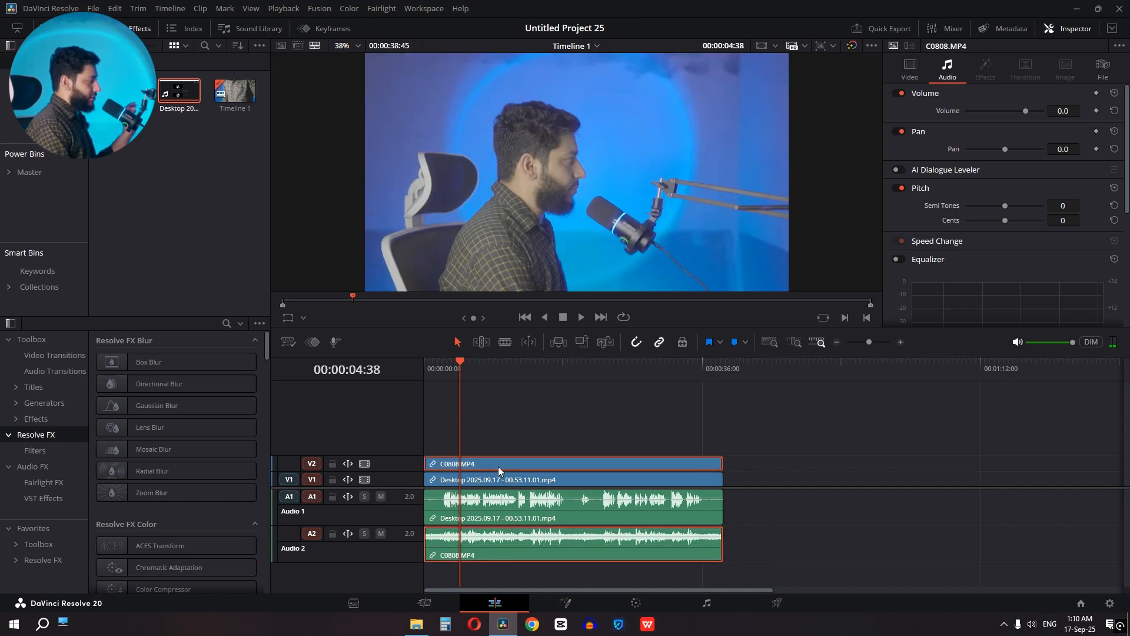
left_click(639, 597)
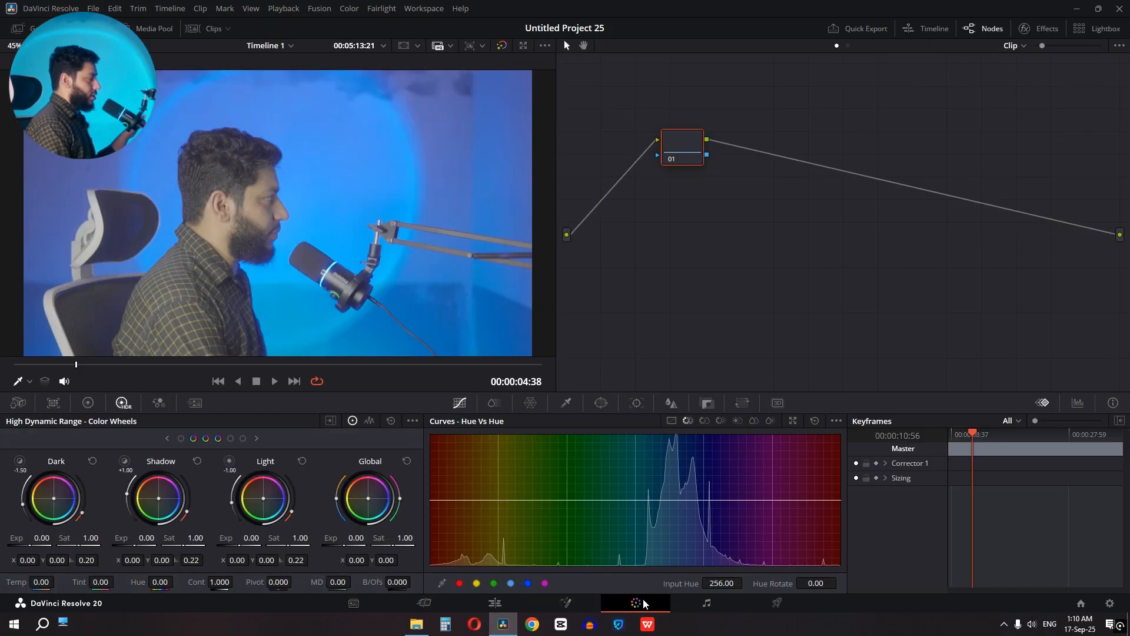
left_click(87, 402)
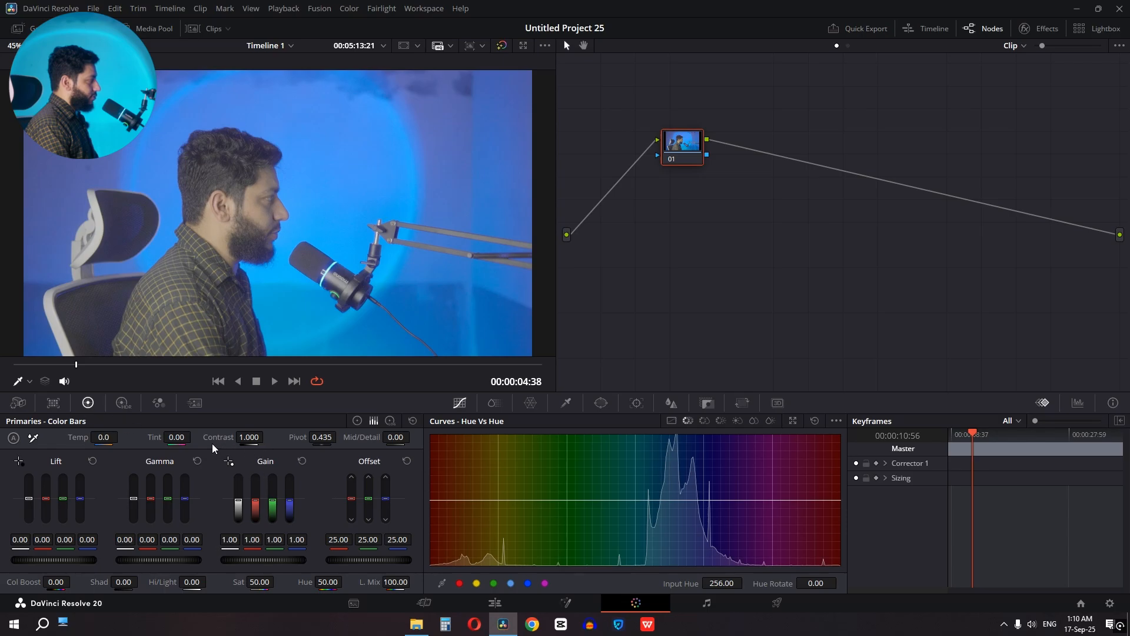
left_click_drag(247, 437, 267, 436)
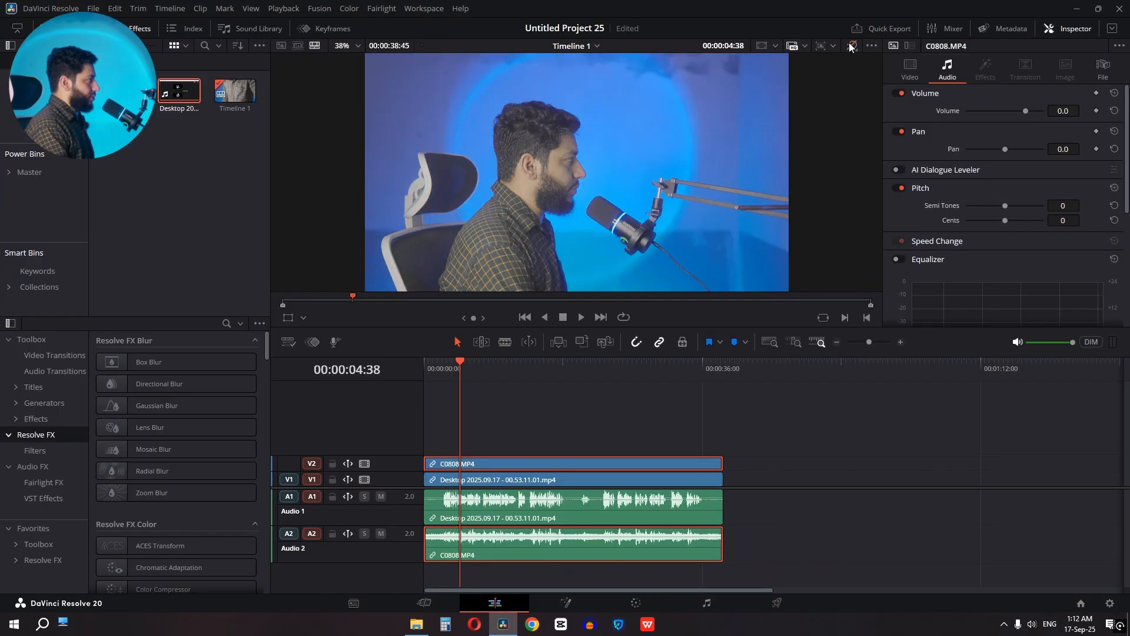
left_click(546, 366)
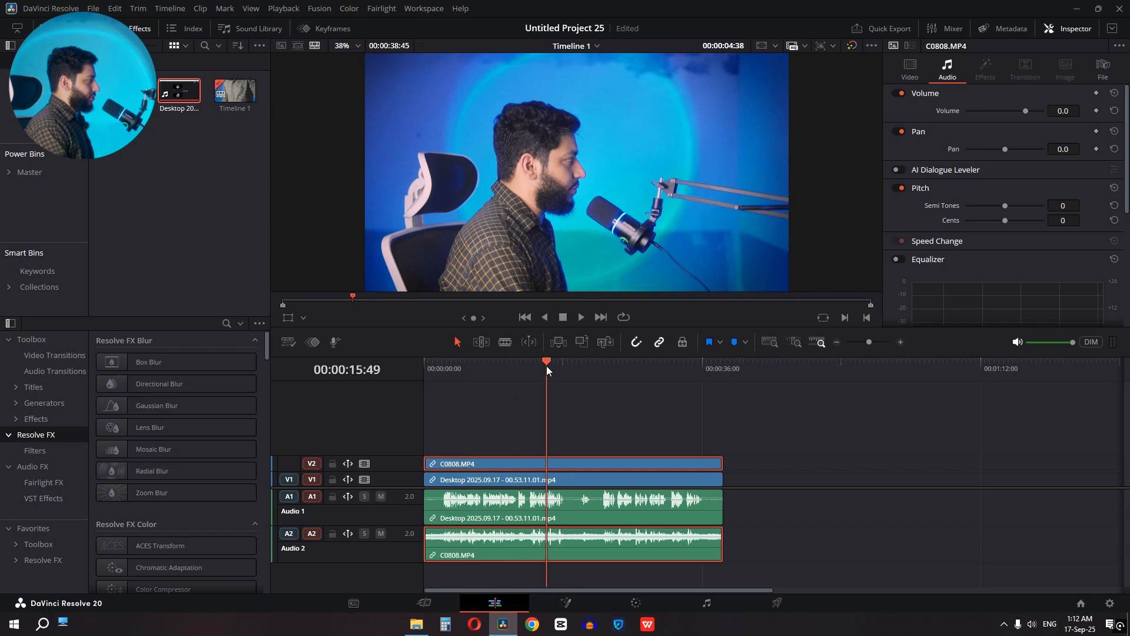
left_click_drag(546, 366, 471, 370)
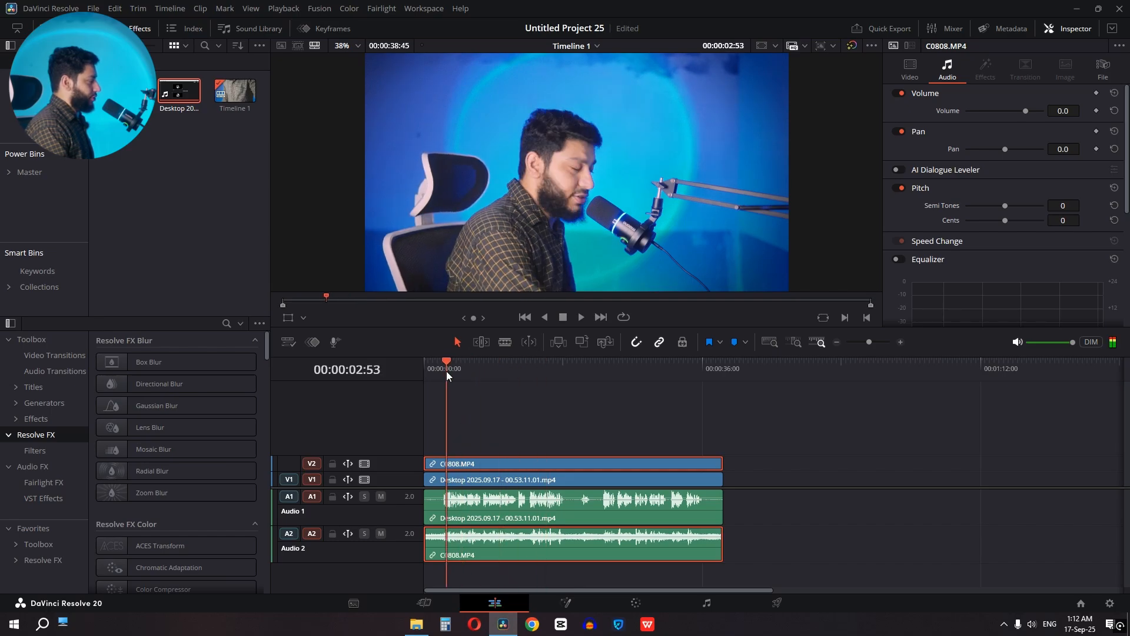
left_click(544, 422)
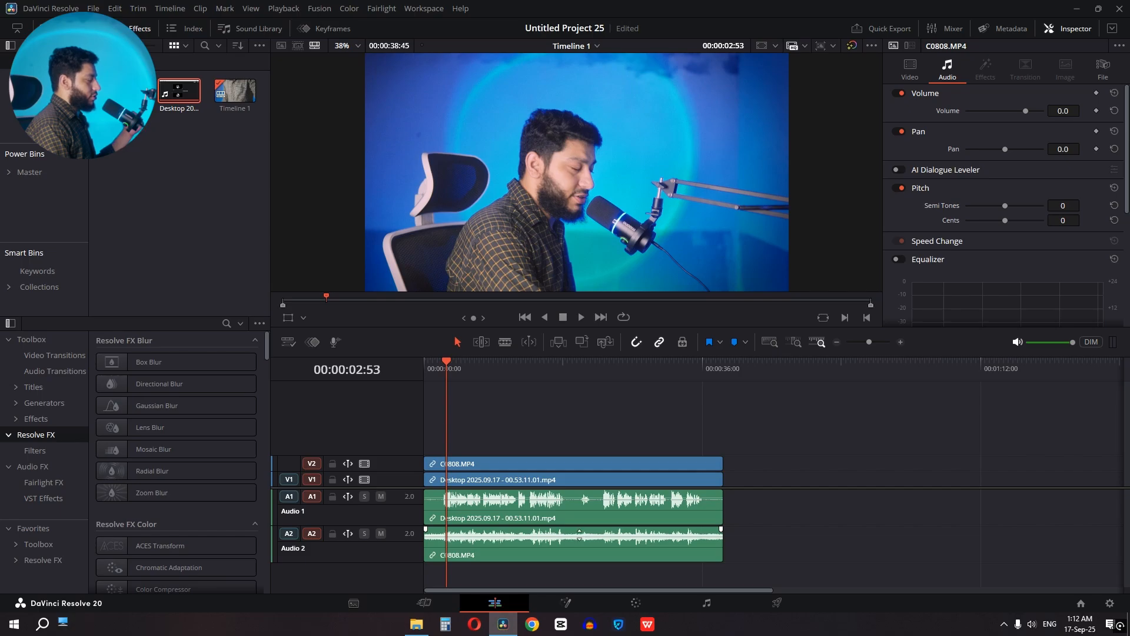
Step: Ripple-delete the silence across both stacked clips together with the threshold set to -21.3 dB
left_click_drag(796, 406, 557, 586)
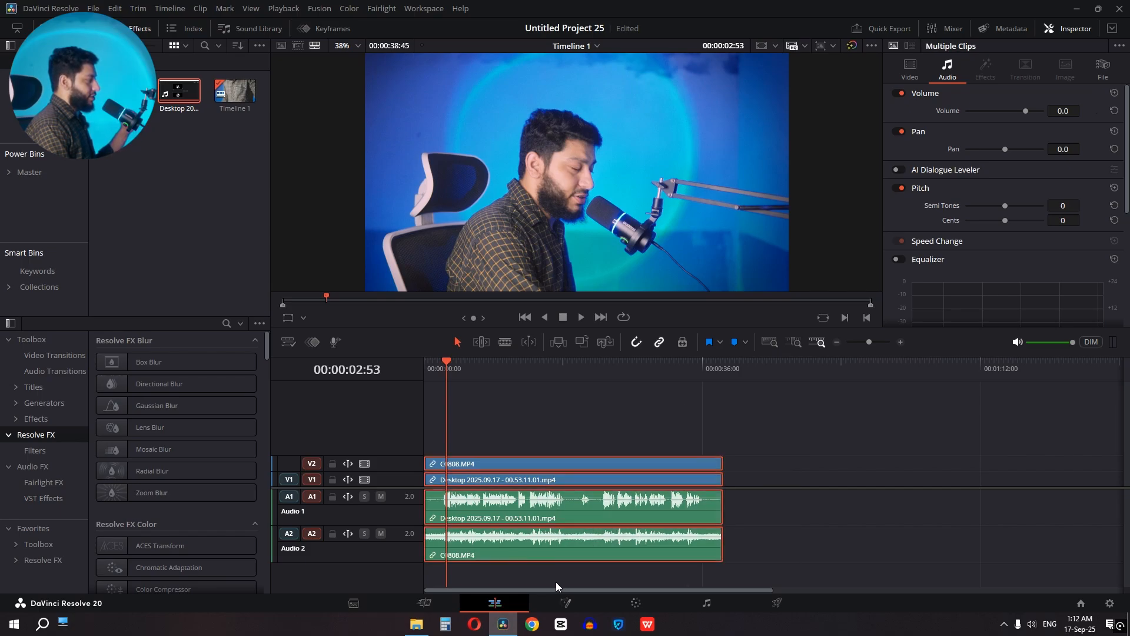
left_click(200, 8)
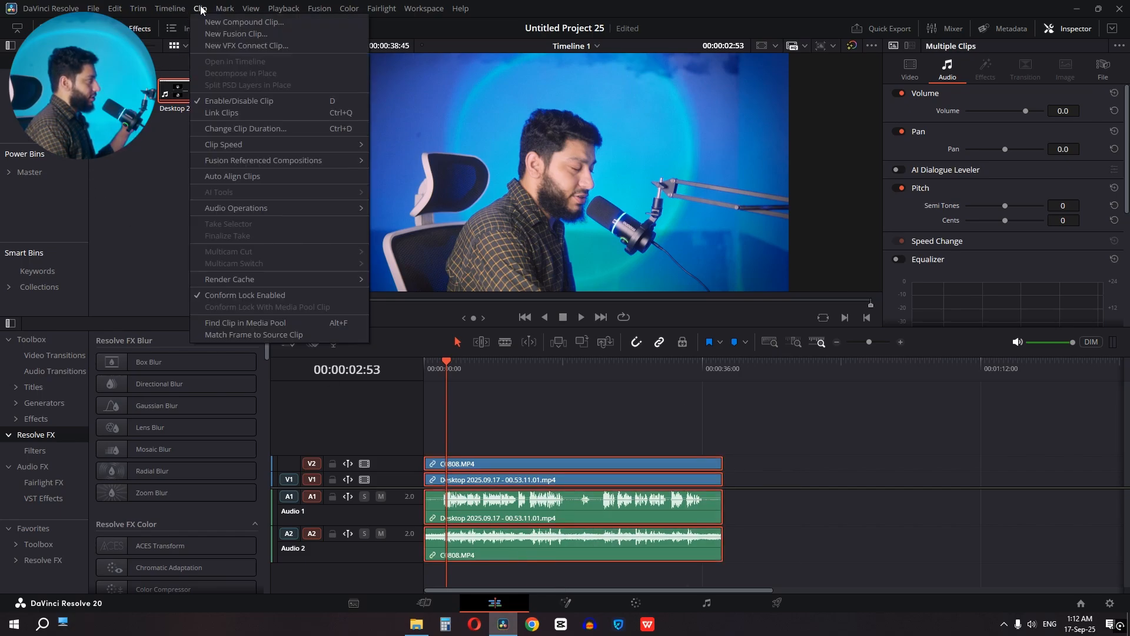
mouse_move(228, 212)
left_click(421, 219)
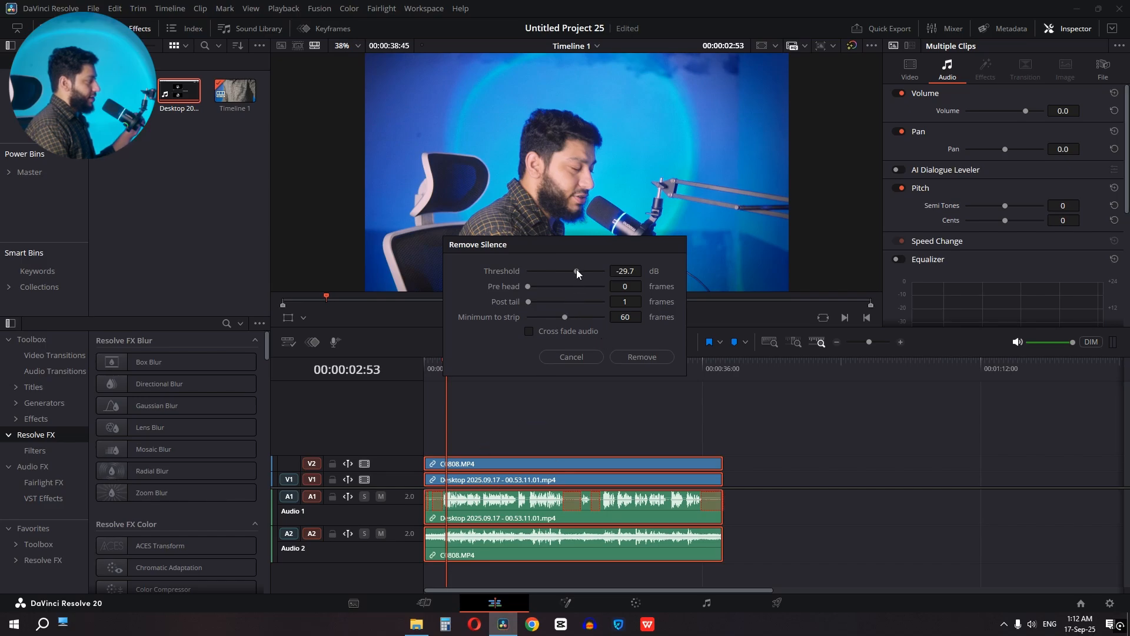
left_click_drag(577, 270, 582, 270)
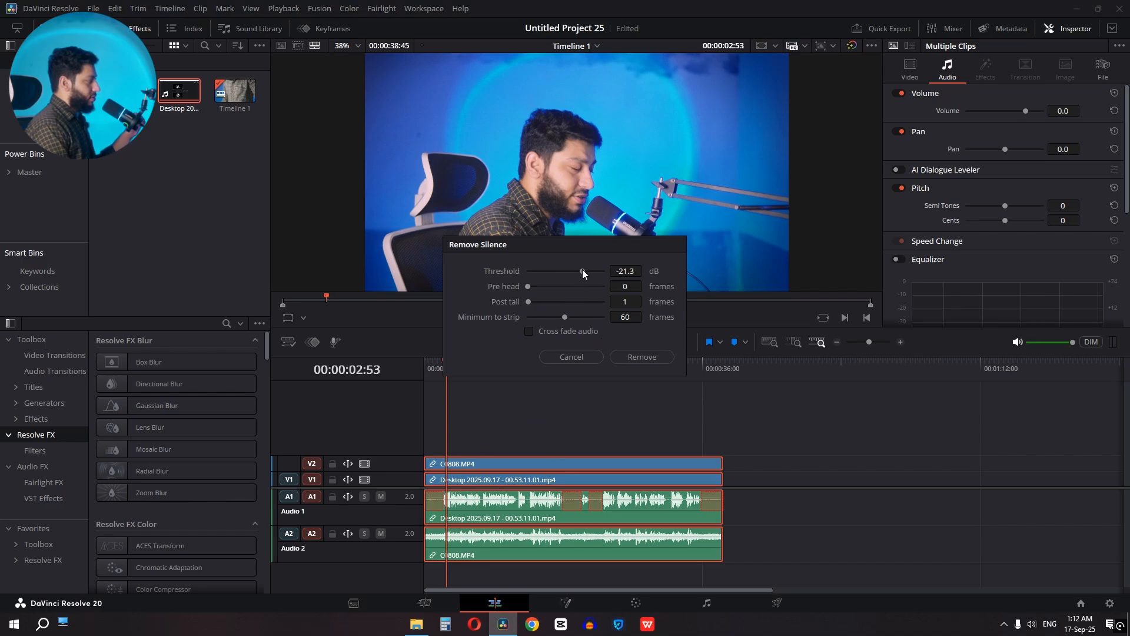
left_click(634, 357)
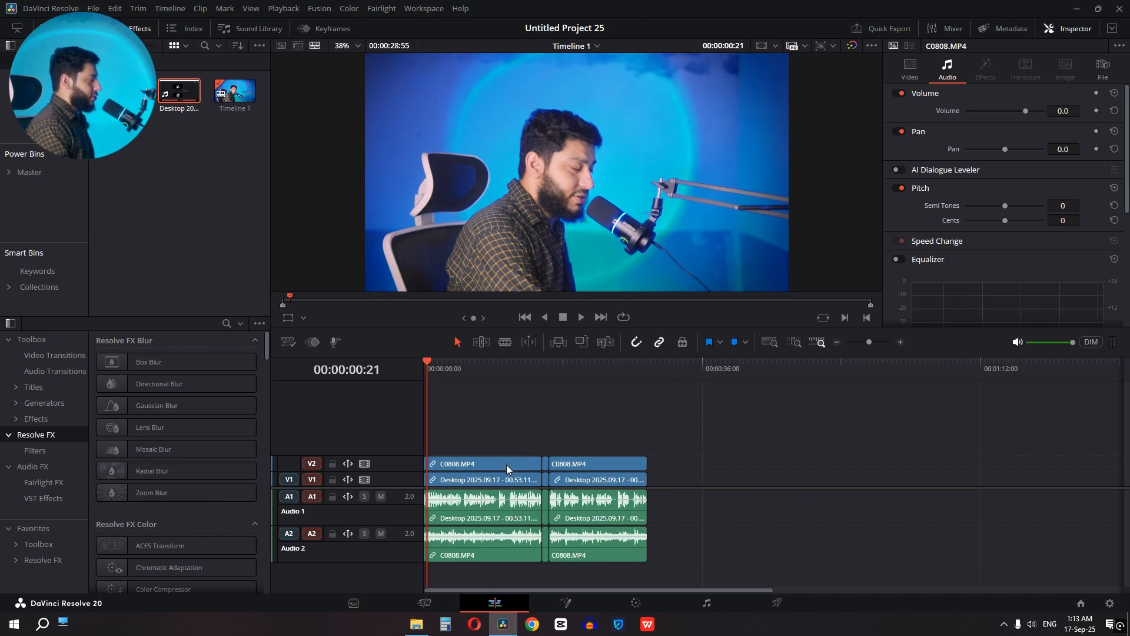
Step: Check the cuts on the stacked clips and scale the first C0808.MP4 piece on Video 2 to a zoom of 0.660
scroll(506, 464, "up", 4)
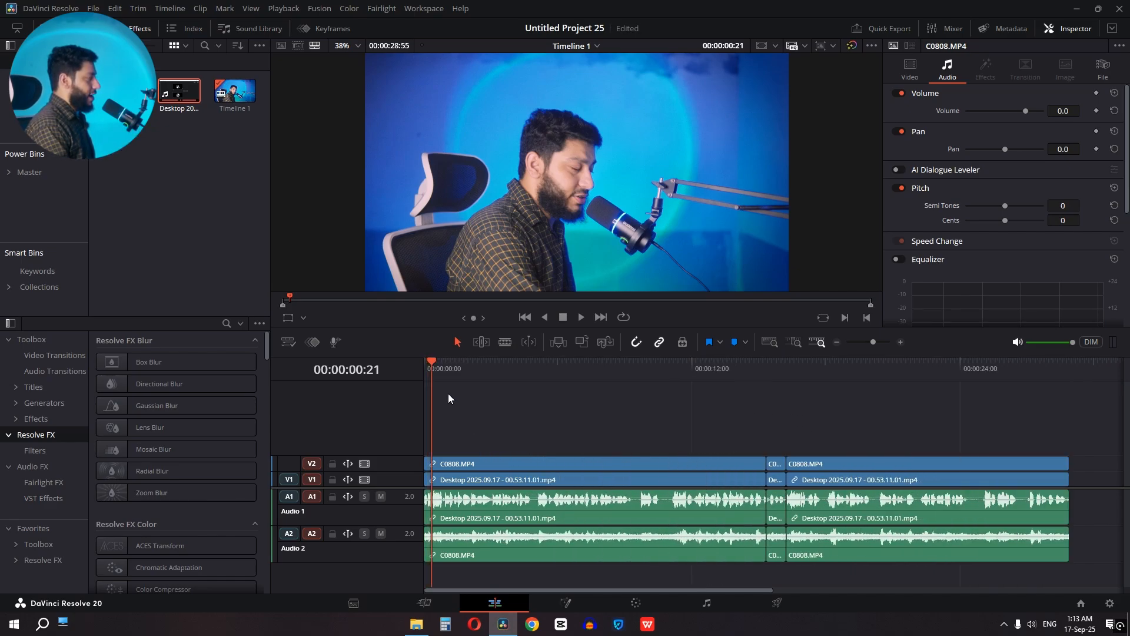
left_click(564, 368)
left_click(583, 483)
left_click(787, 368)
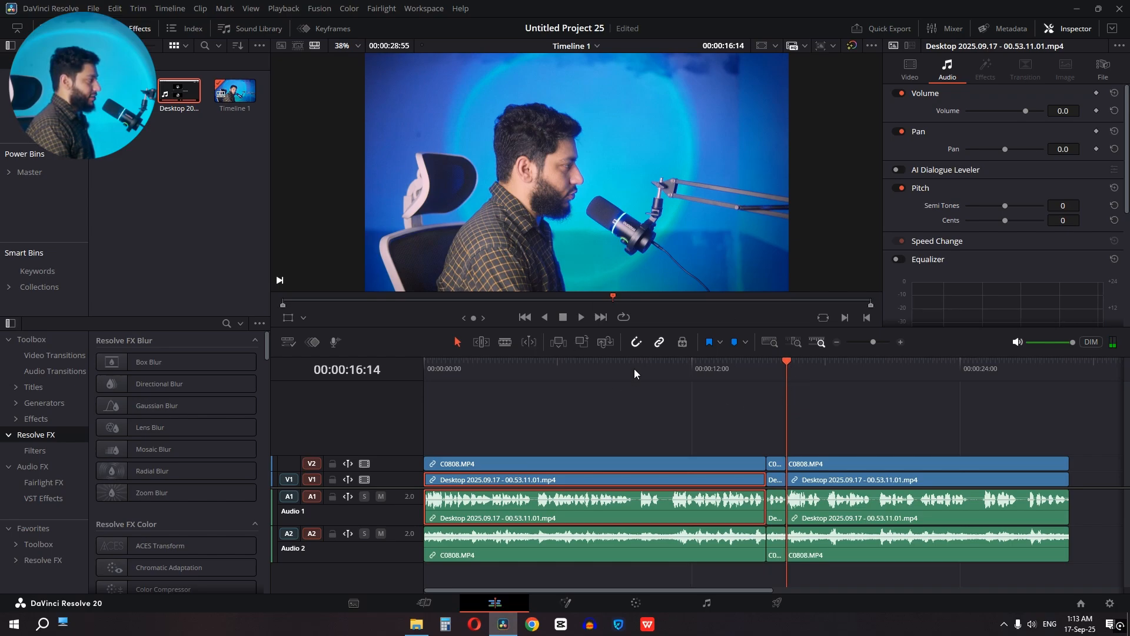
left_click(609, 364)
left_click(571, 465)
left_click(916, 71)
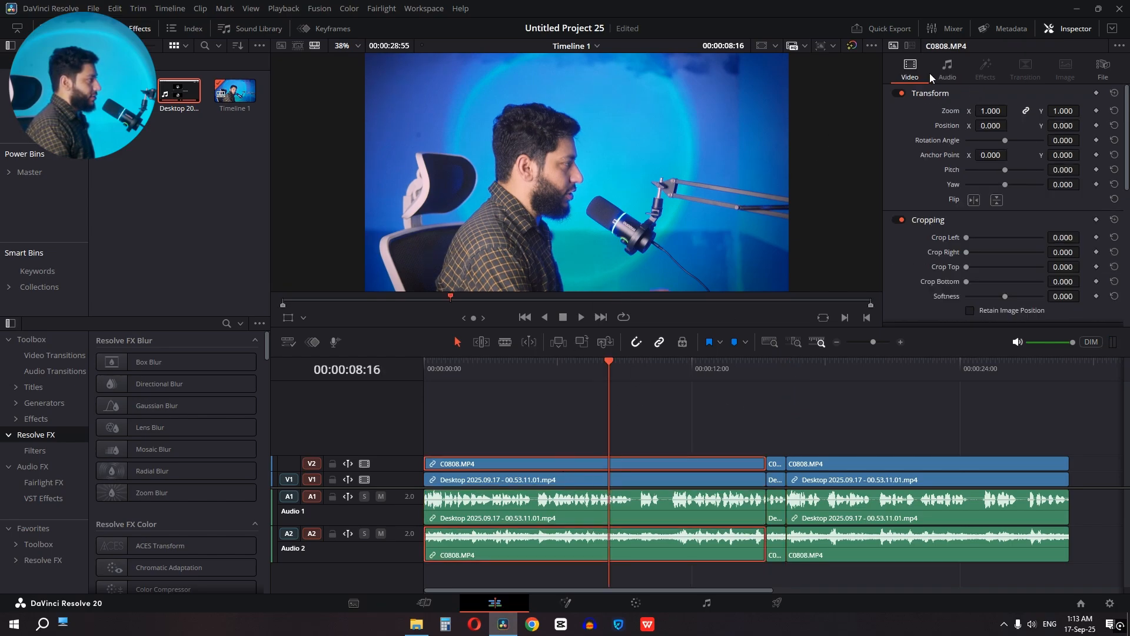
mouse_move(990, 111)
left_mouse_down()
mouse_move(931, 111)
mouse_move(1012, 111)
left_mouse_up()
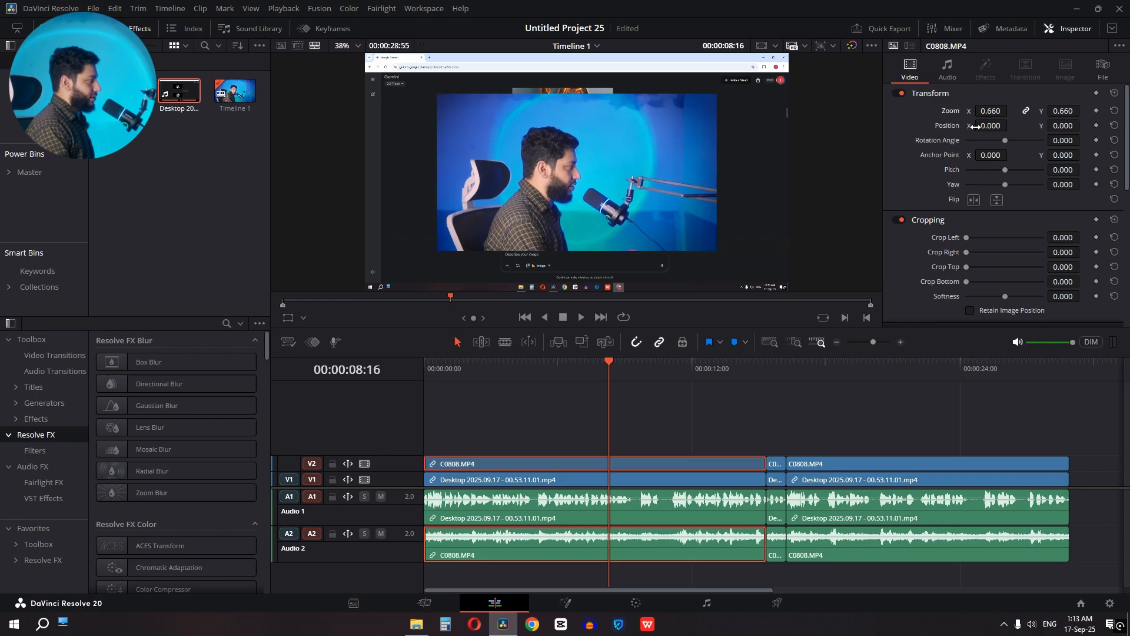
Step: Undo the last zoom change and apply the Resolve FX Transform effect to the first C0808.MP4 piece on Video 2
key("ctrl+z")
left_click(225, 323)
type("trans")
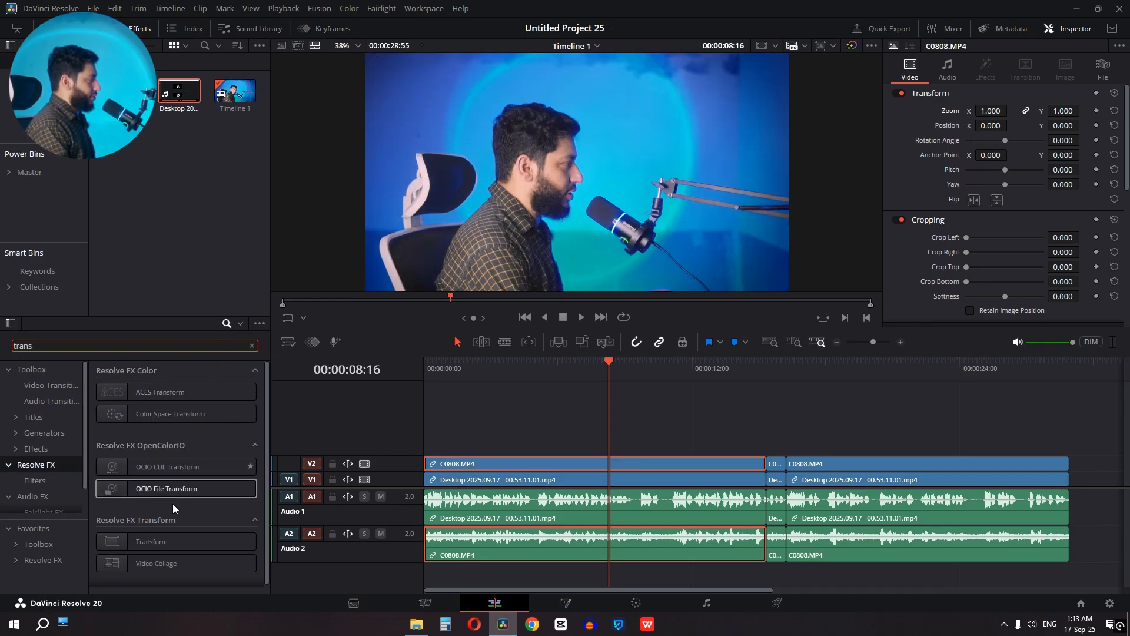
left_click_drag(160, 542, 525, 465)
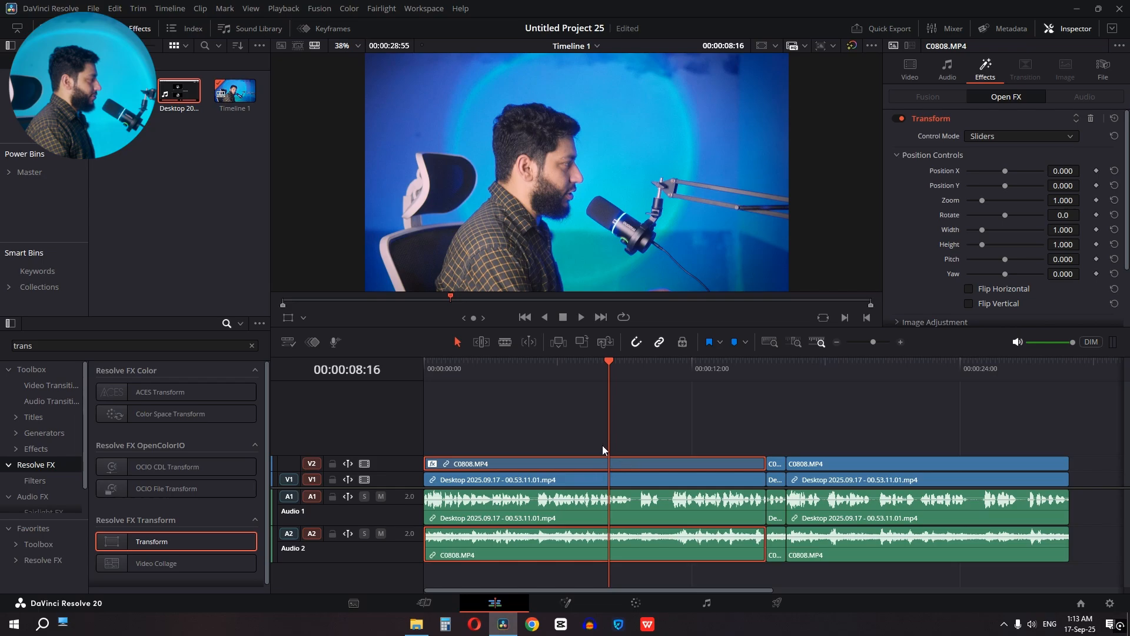
Step: Mask the first C0808.MP4 piece to a circle with Edge Rounding 1.000 and reframe it with clip zoom 0.980 and Position X 121.000
left_click(932, 322)
scroll(977, 265, "down", 2)
left_click_drag(967, 292, 1064, 294)
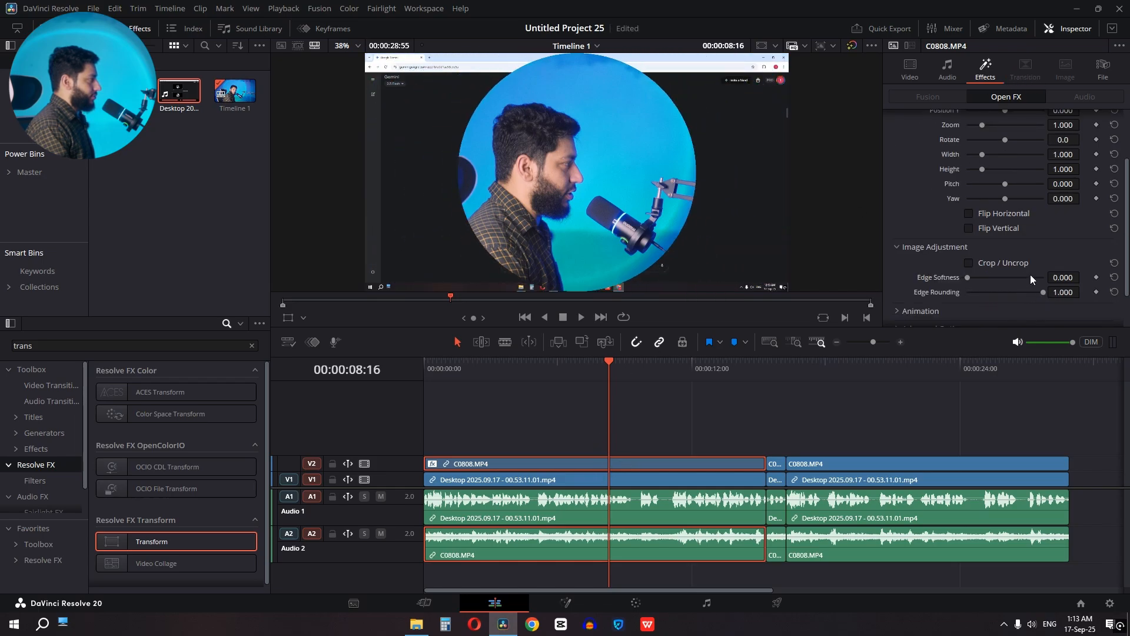
left_click(910, 70)
left_click_drag(991, 126, 1010, 110)
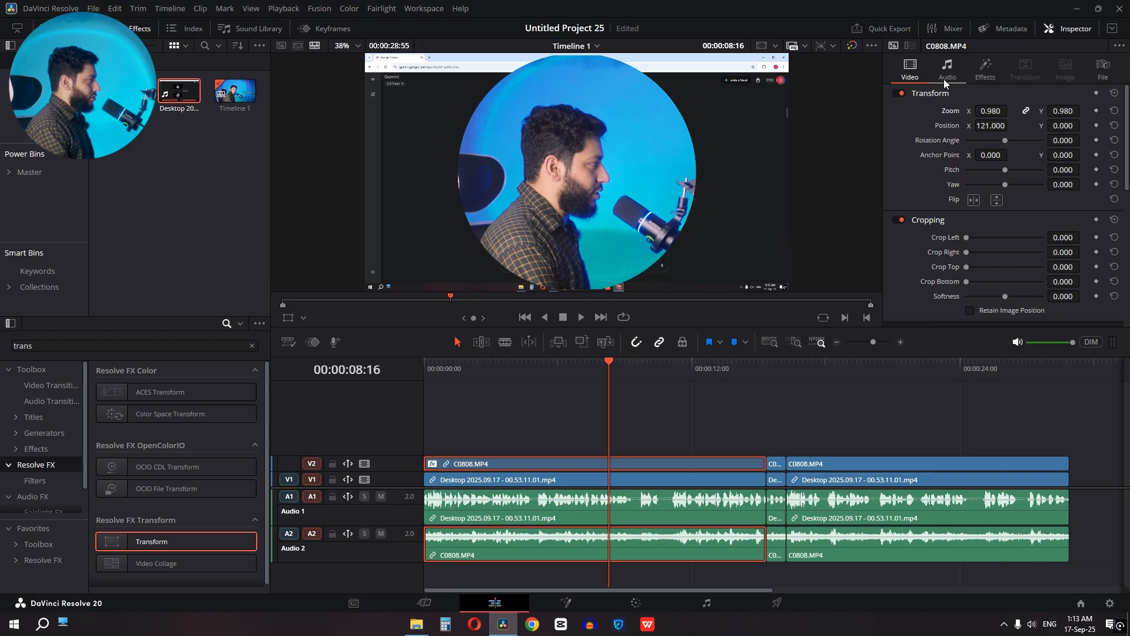
Step: Shrink the circular webcam to an effect zoom of 0.404 and place it in the frame's upper-left corner at Position X -0.362, Y 0.277
left_click(989, 71)
scroll(1053, 206, "up", 2)
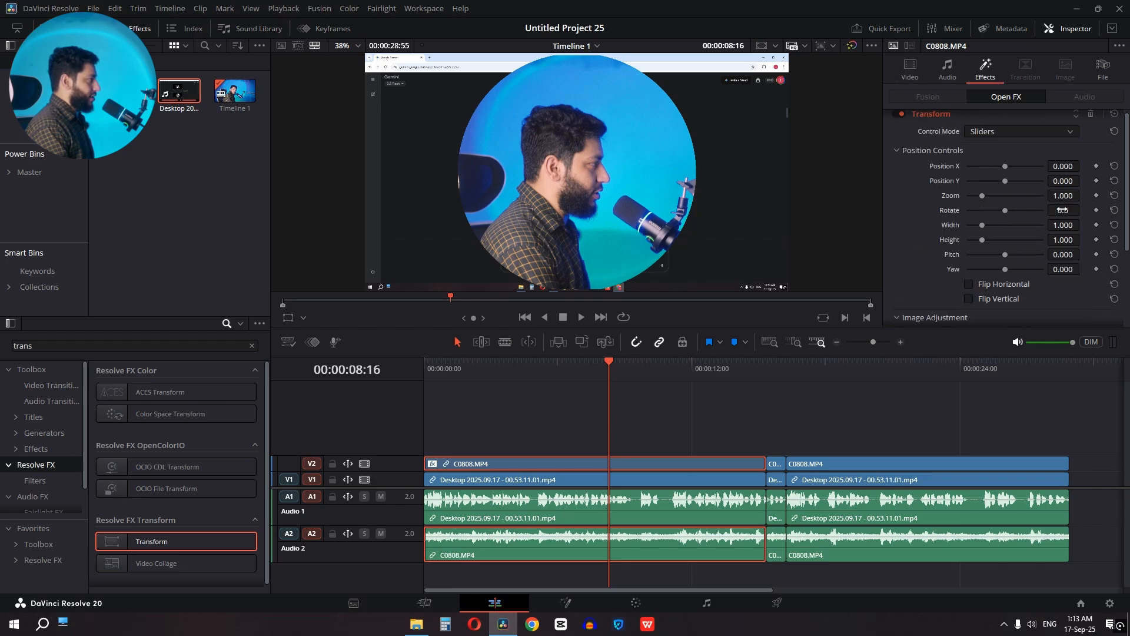
left_click_drag(1064, 195, 1083, 180)
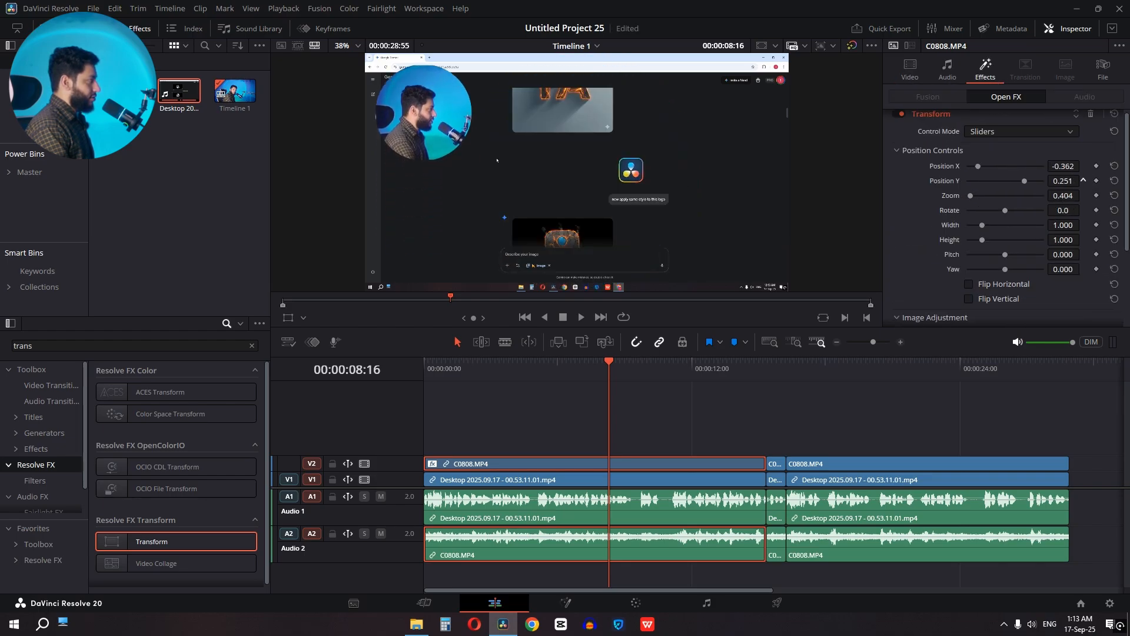
Step: Copy the first C0808.MP4 piece and paste its position, zoom, scale, plugins and color correction attributes onto the other two Video 2 pieces
left_click(775, 367)
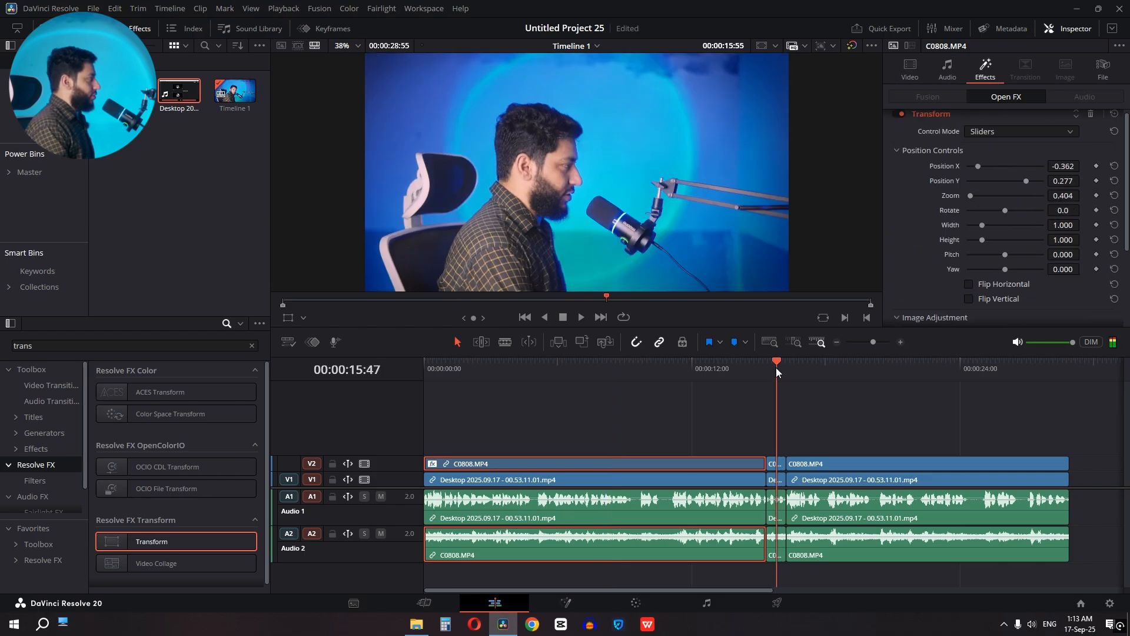
right_click(568, 466)
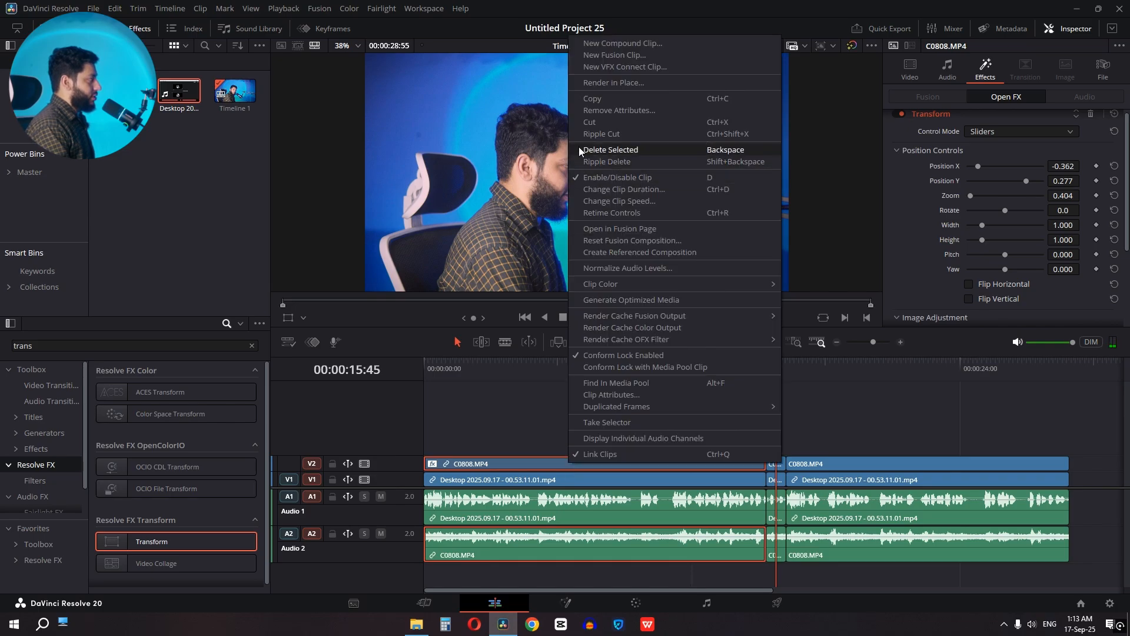
left_click(588, 99)
scroll(616, 438, "right", 3)
left_click(577, 464)
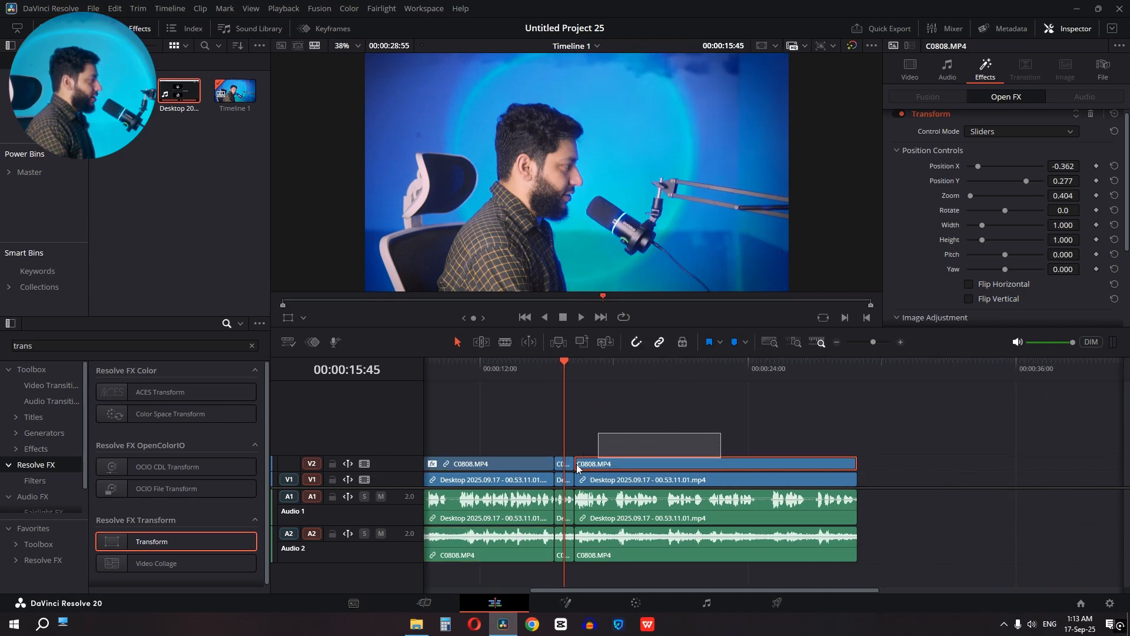
left_click(565, 463, "ctrl")
right_click(595, 461)
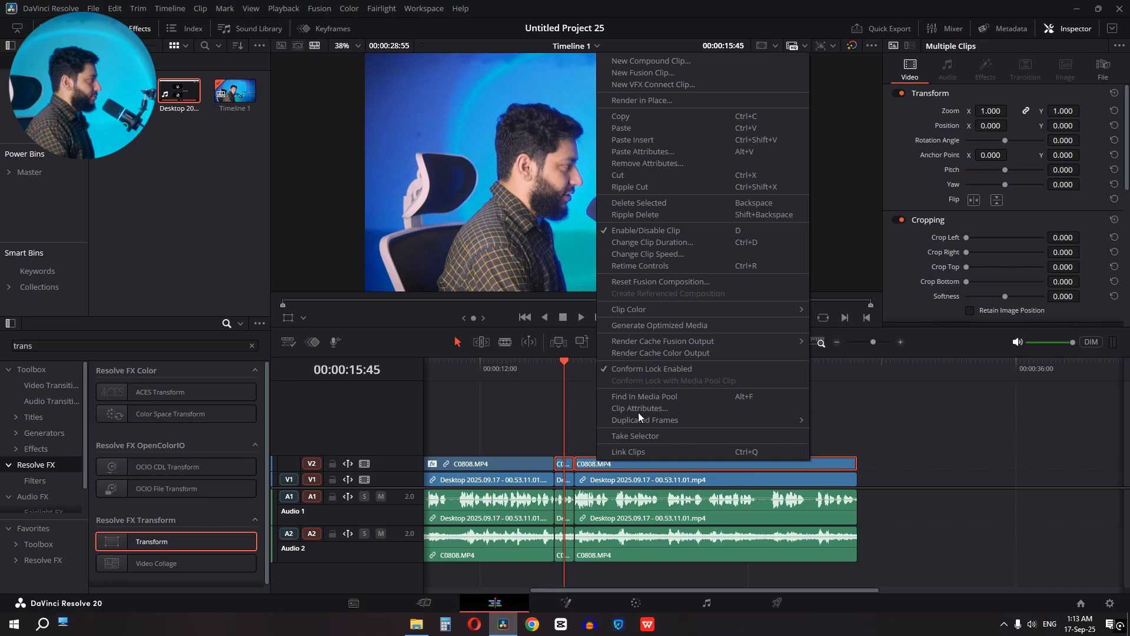
left_click(652, 151)
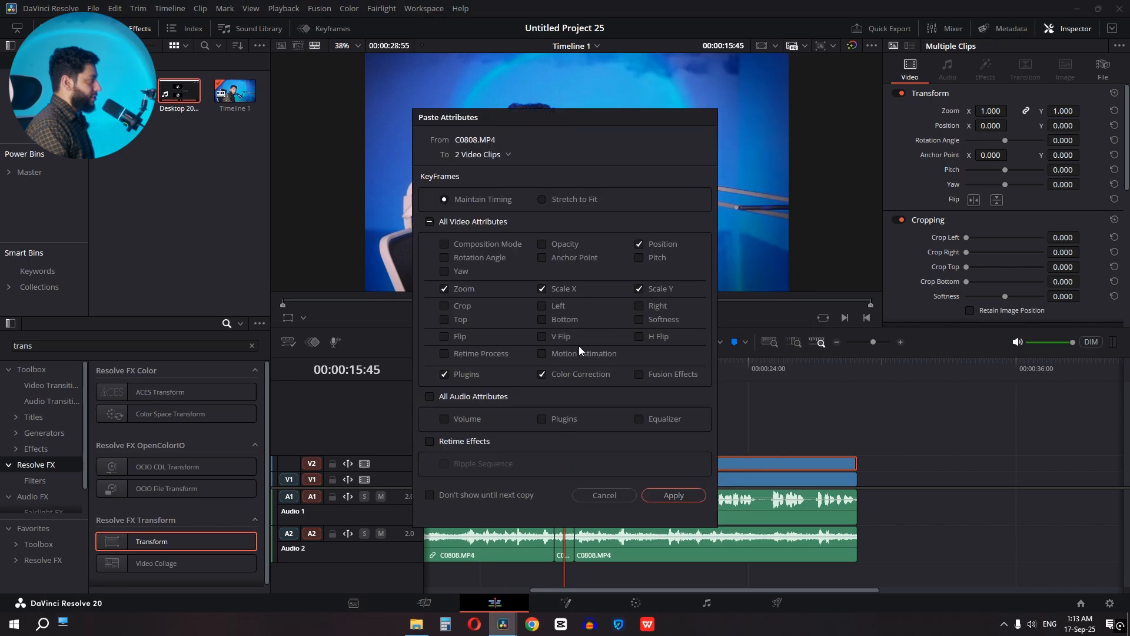
left_click(674, 497)
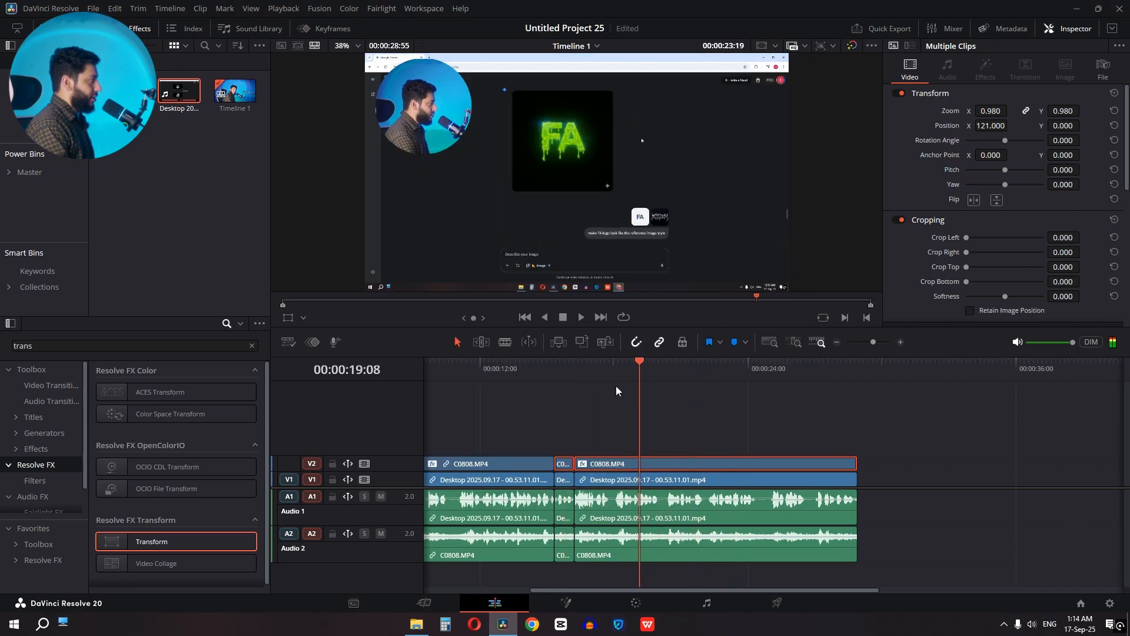